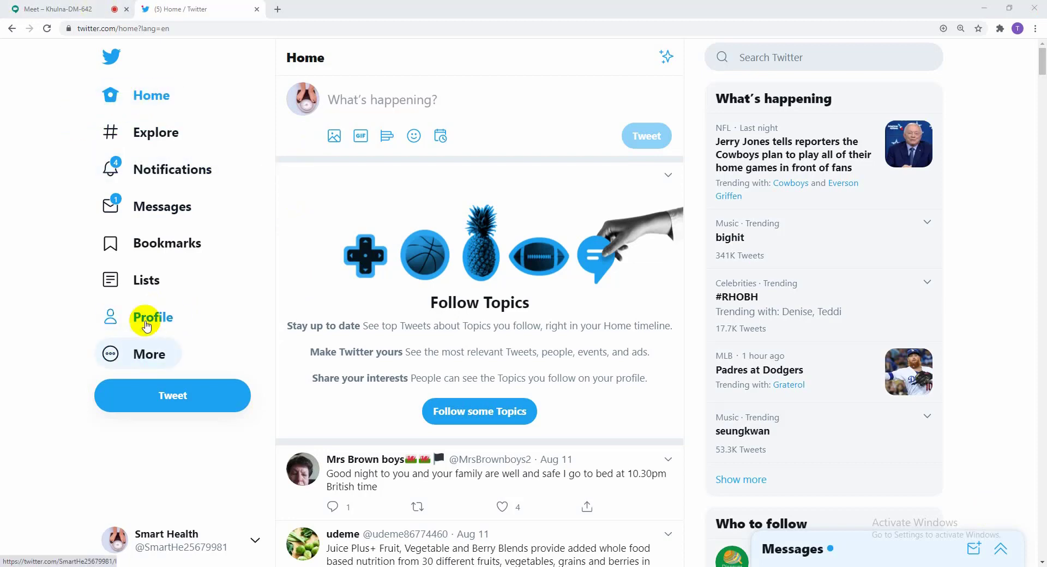
Step: Open the account's profile page and examine its display name and the handle beneath it
click(148, 318)
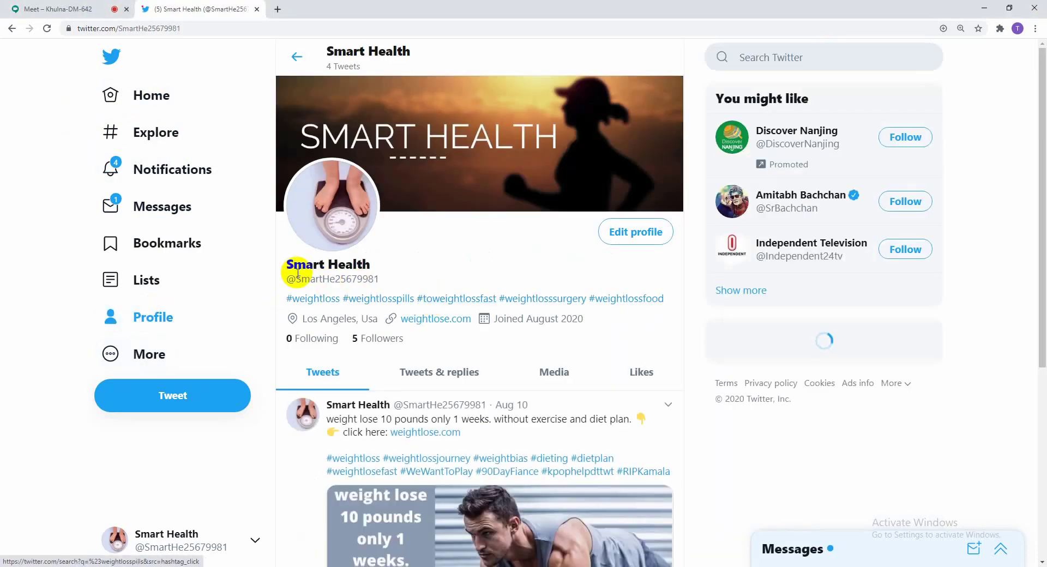
drag(293, 265, 363, 264)
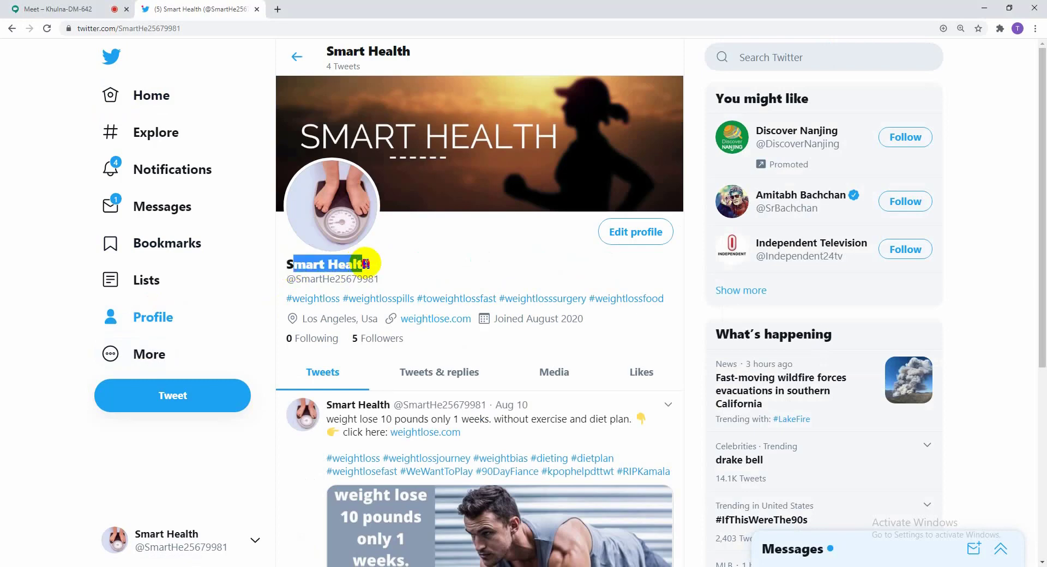
drag(285, 264, 382, 262)
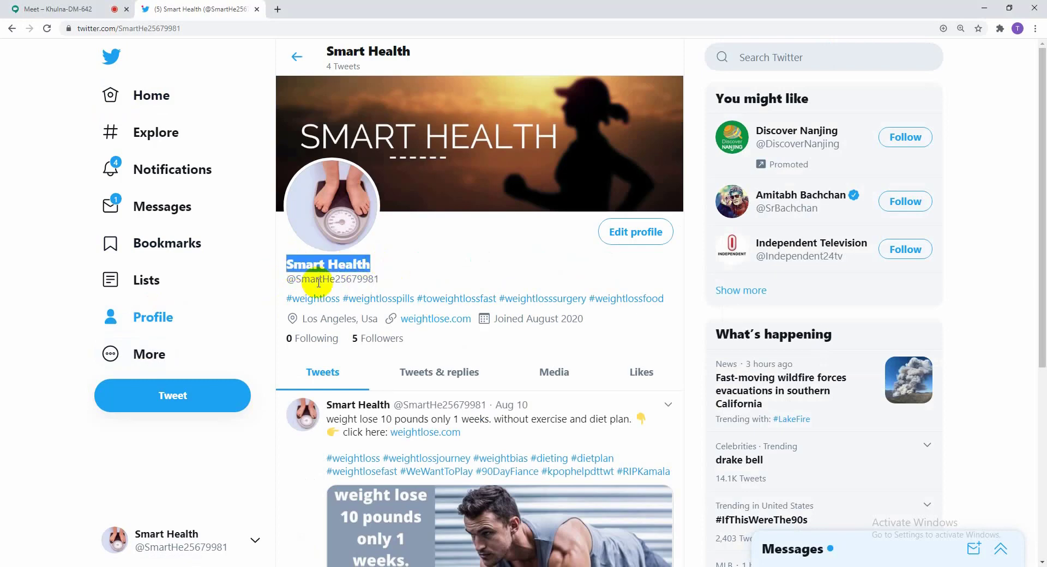
drag(286, 278, 370, 277)
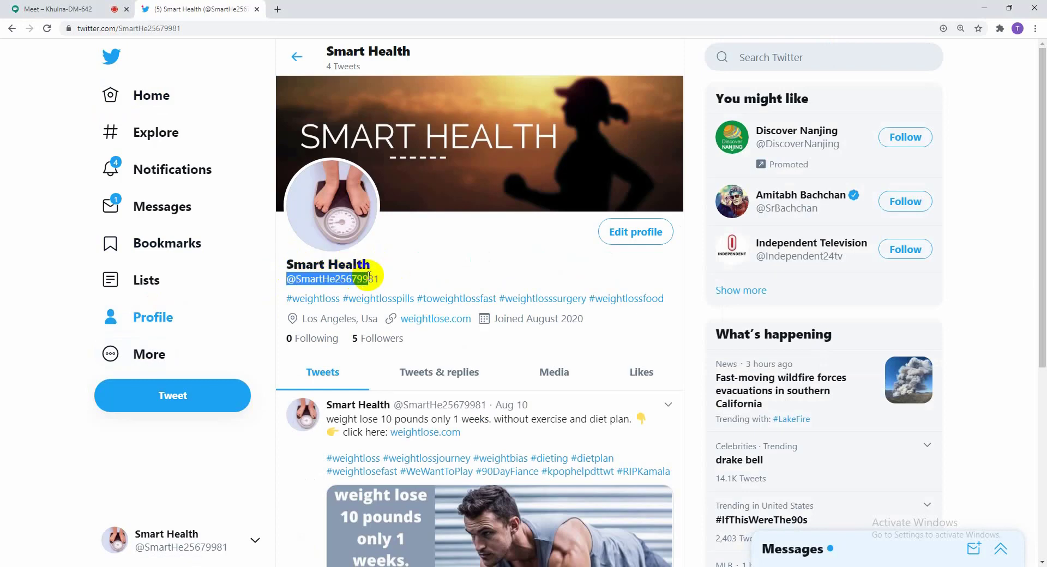
click(326, 282)
drag(325, 282, 374, 282)
triple_click(355, 278)
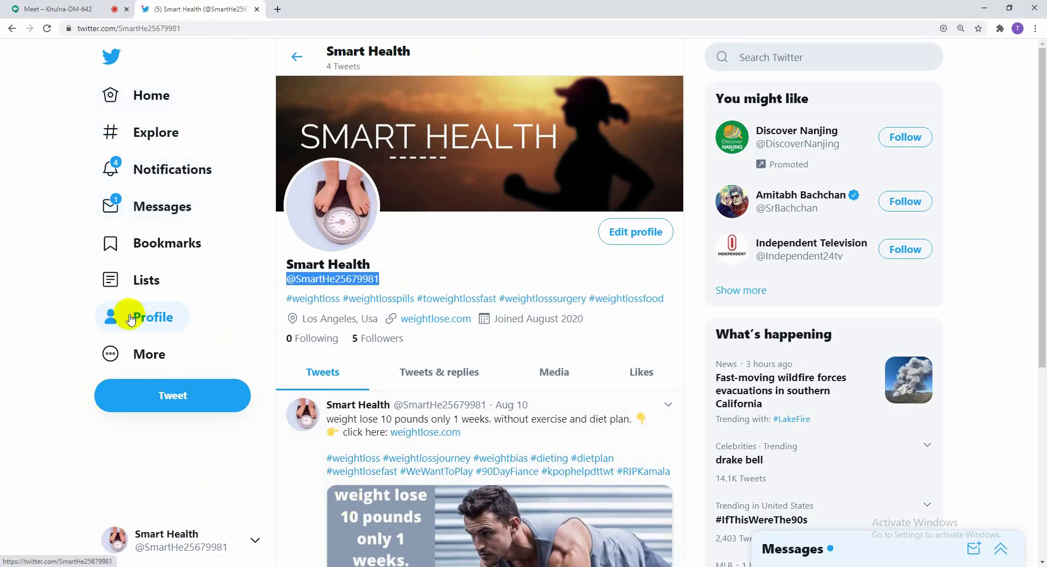
Step: Reopen the profile from the home timeline and view its editing form without changing anything
click(133, 94)
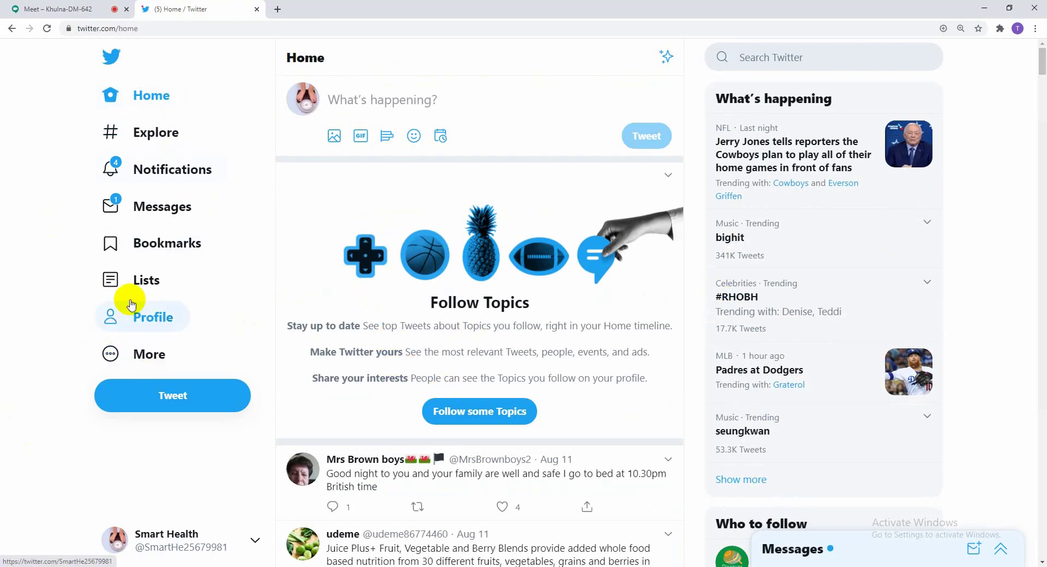
click(134, 306)
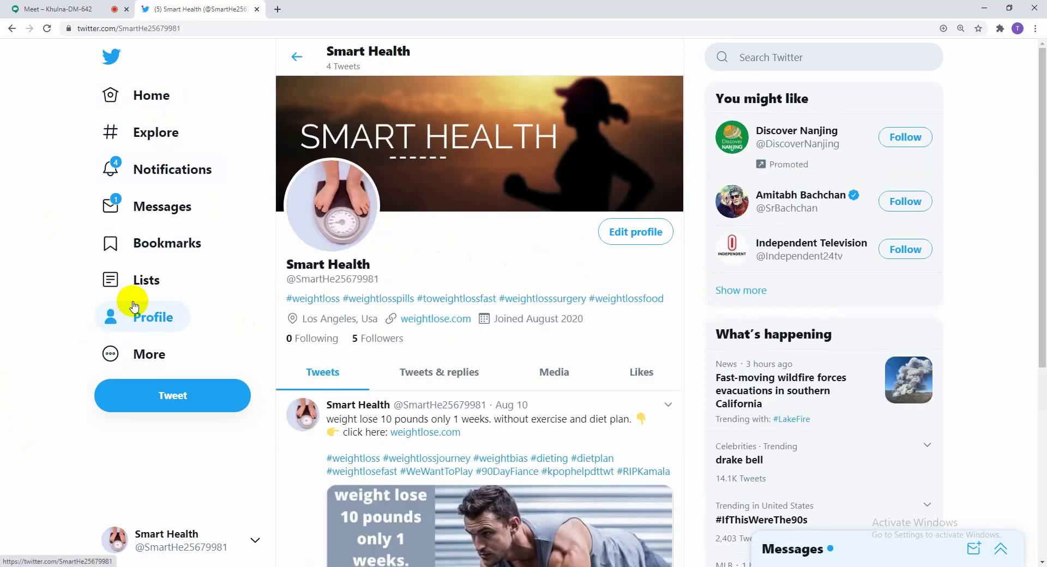
click(625, 232)
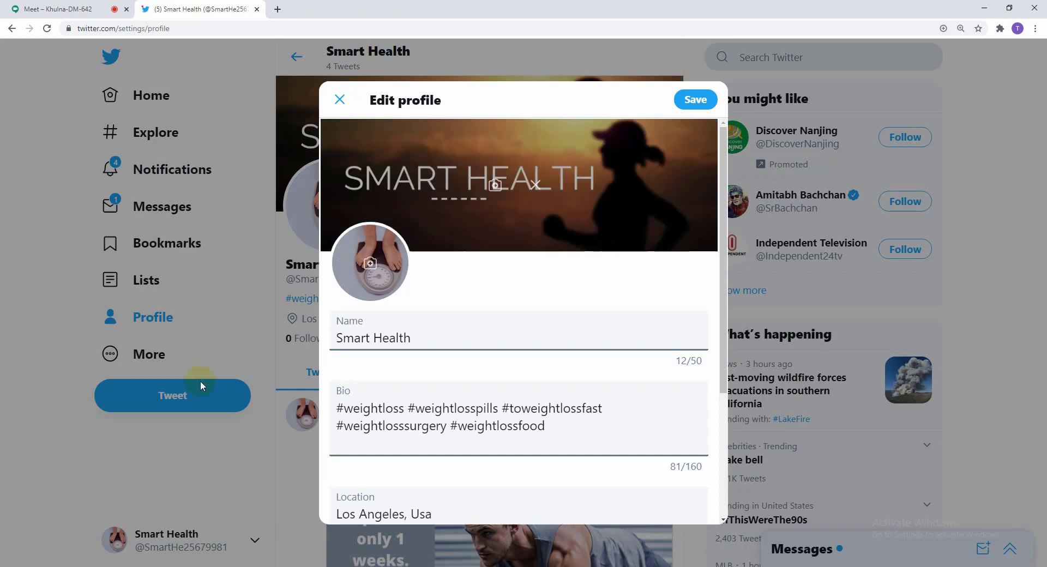
click(340, 100)
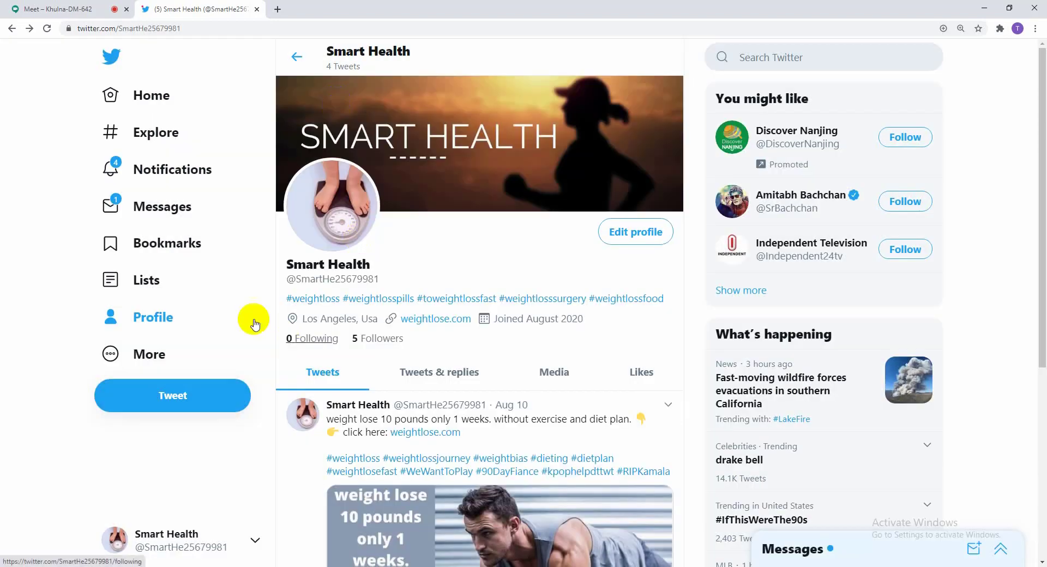
click(139, 356)
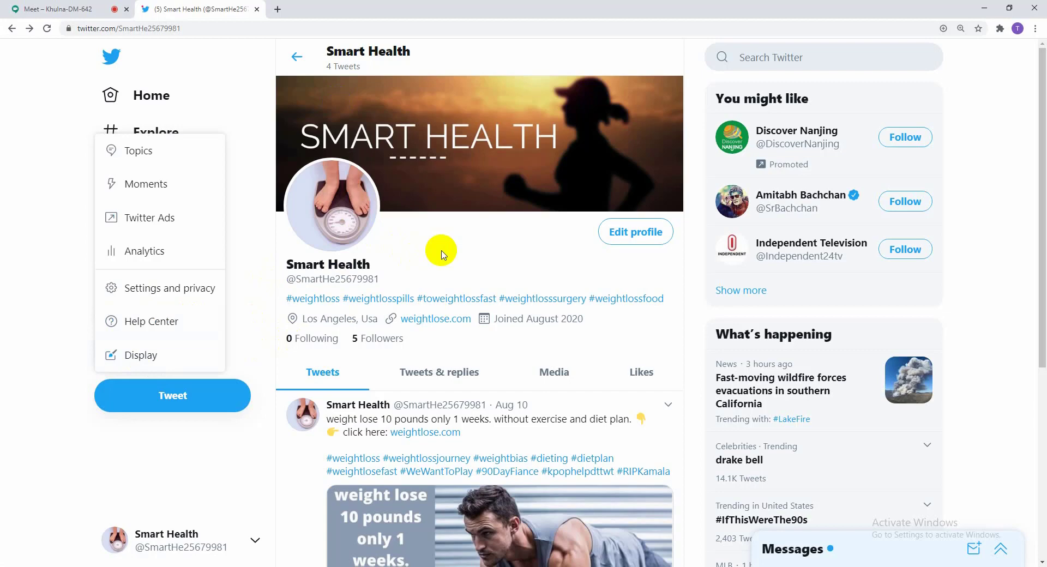
click(21, 250)
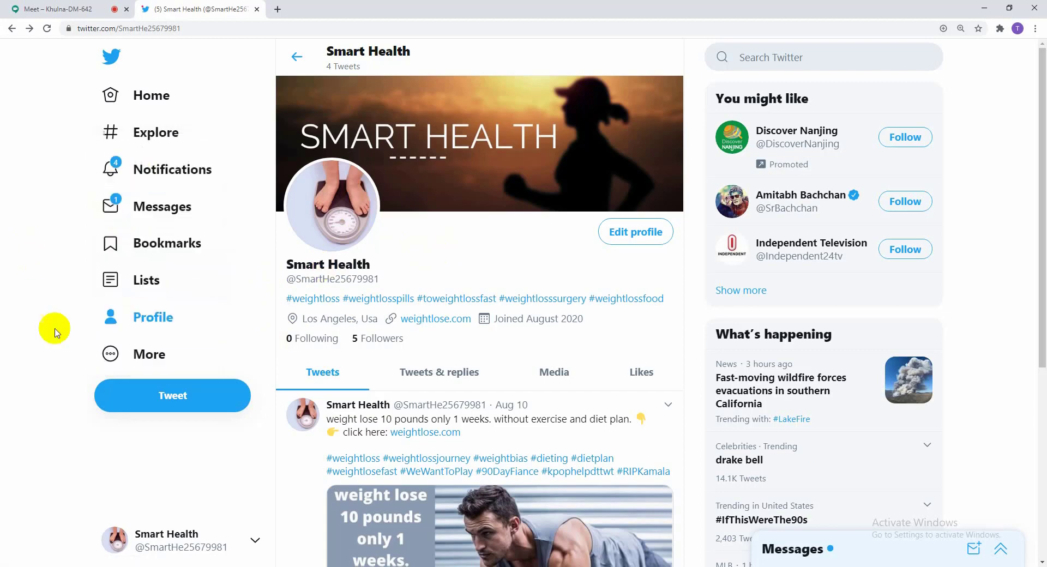
drag(293, 279, 390, 283)
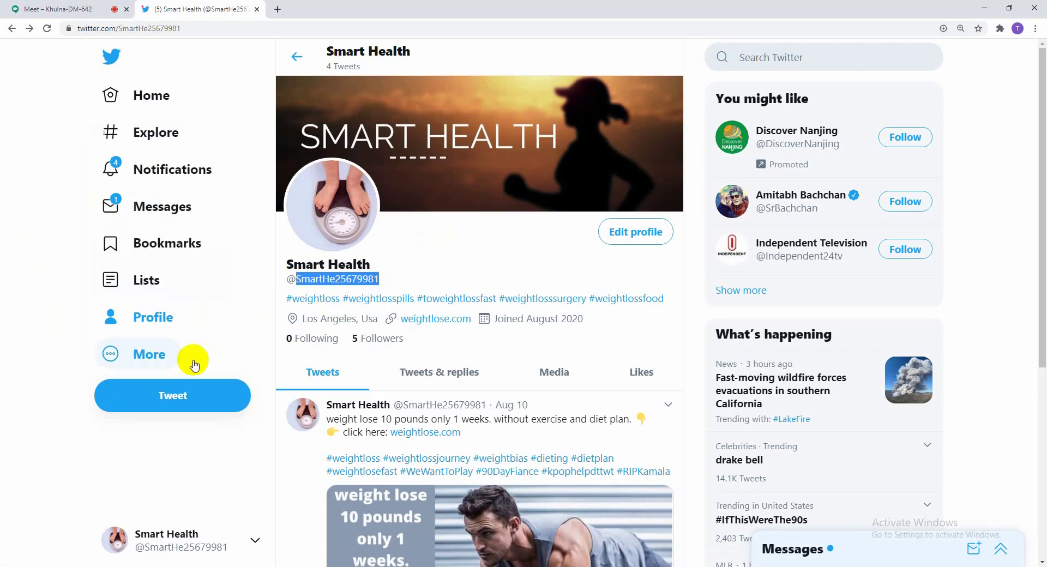
Step: Open the username change page from the Login and security section of the account settings
click(112, 360)
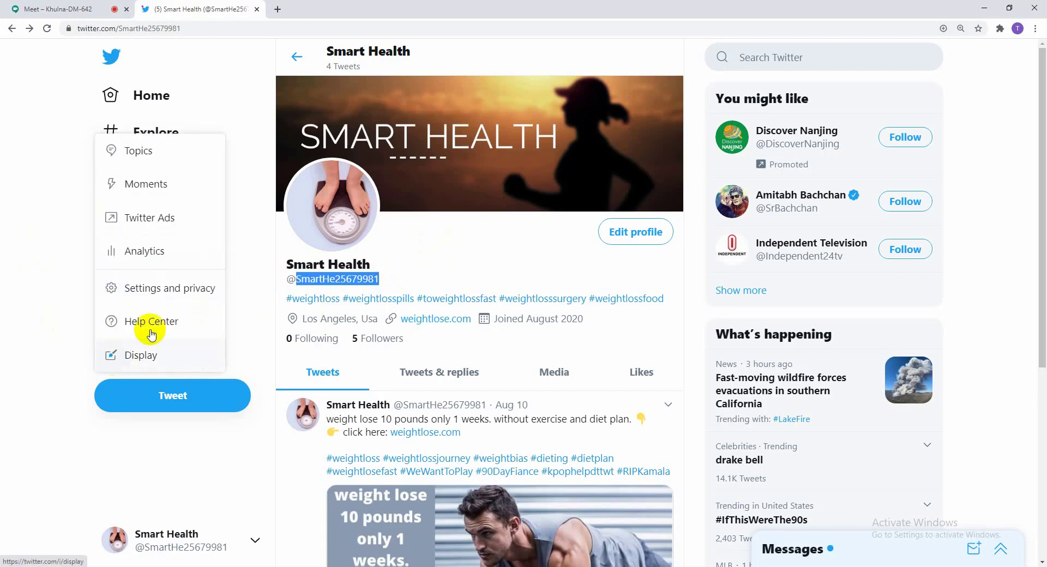
click(162, 289)
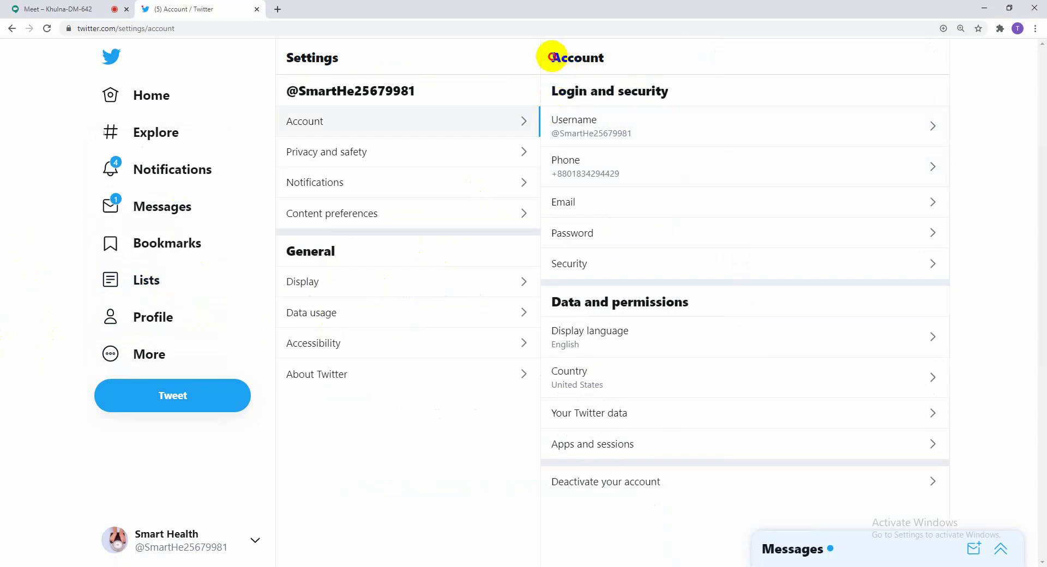
drag(548, 55, 624, 54)
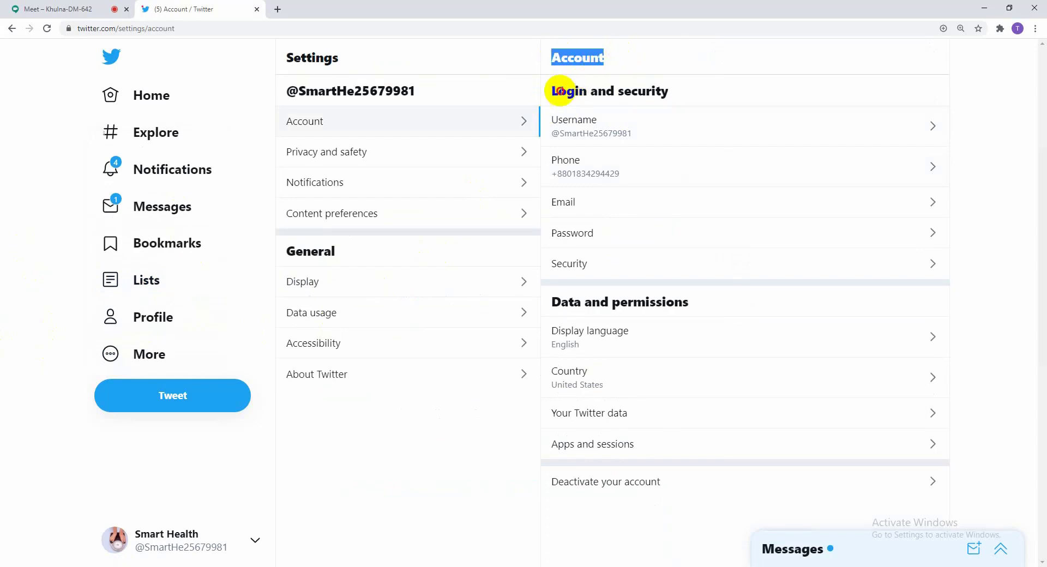
drag(549, 91, 672, 94)
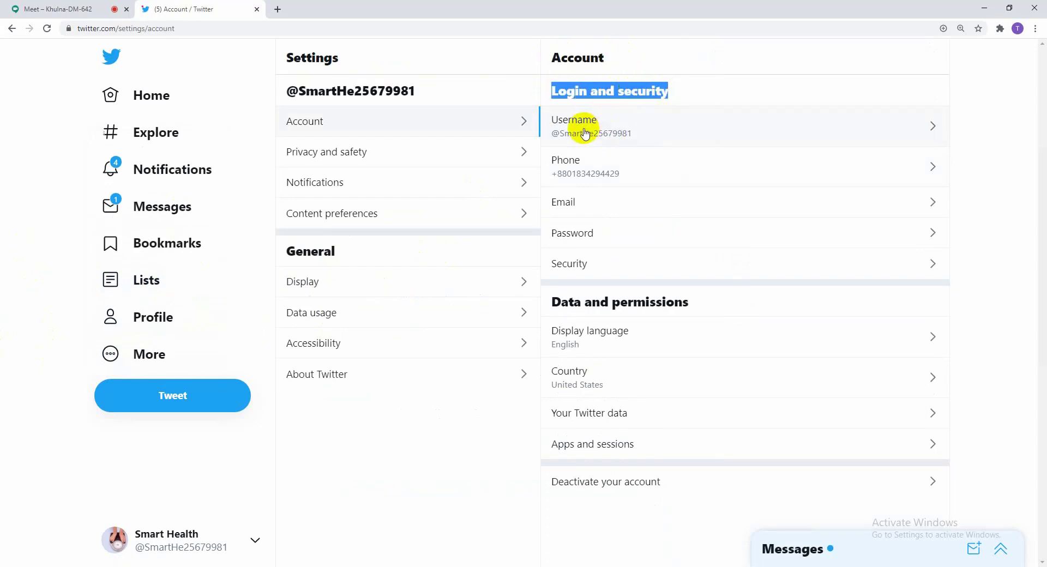
click(901, 130)
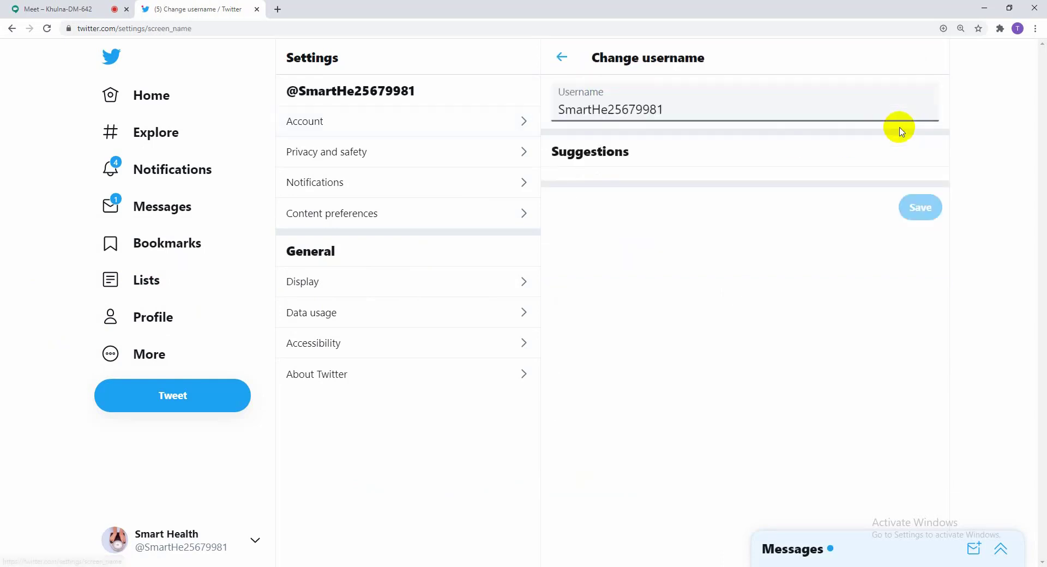
Step: Try weight lose as the new username, and remove the space to make it weightlose
double_click(702, 108)
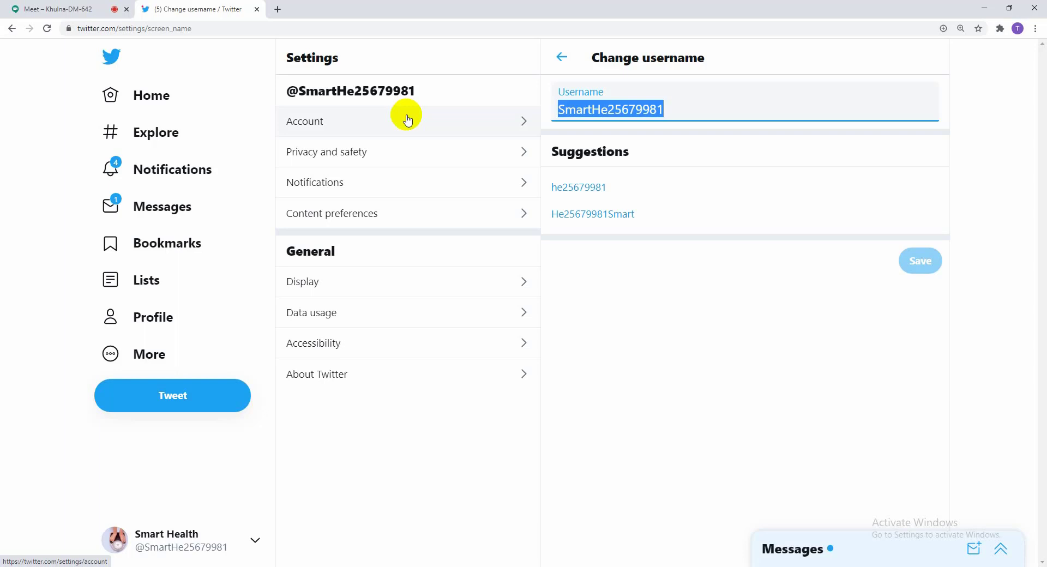
text(weight)
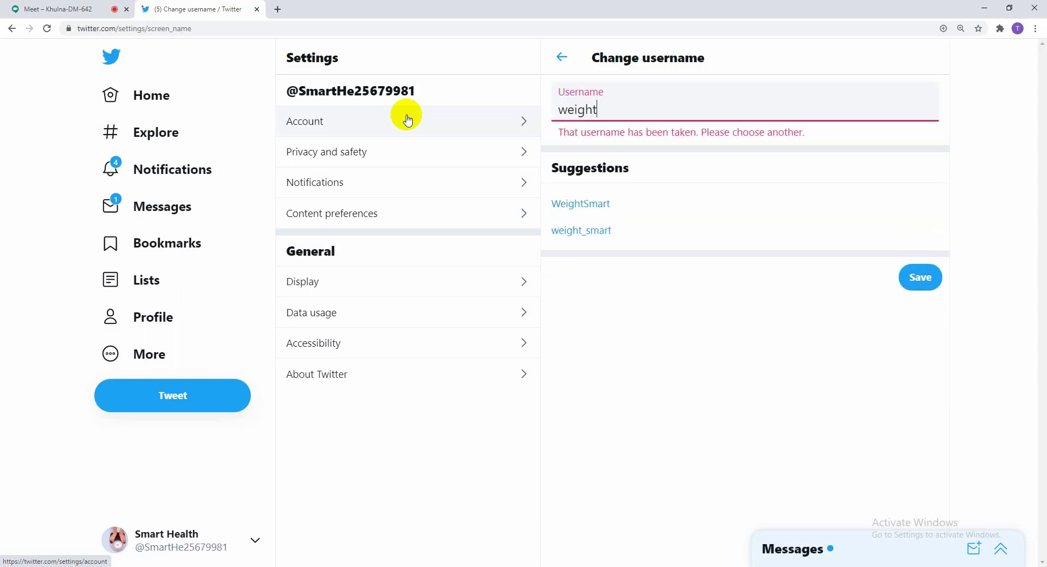
text( lose)
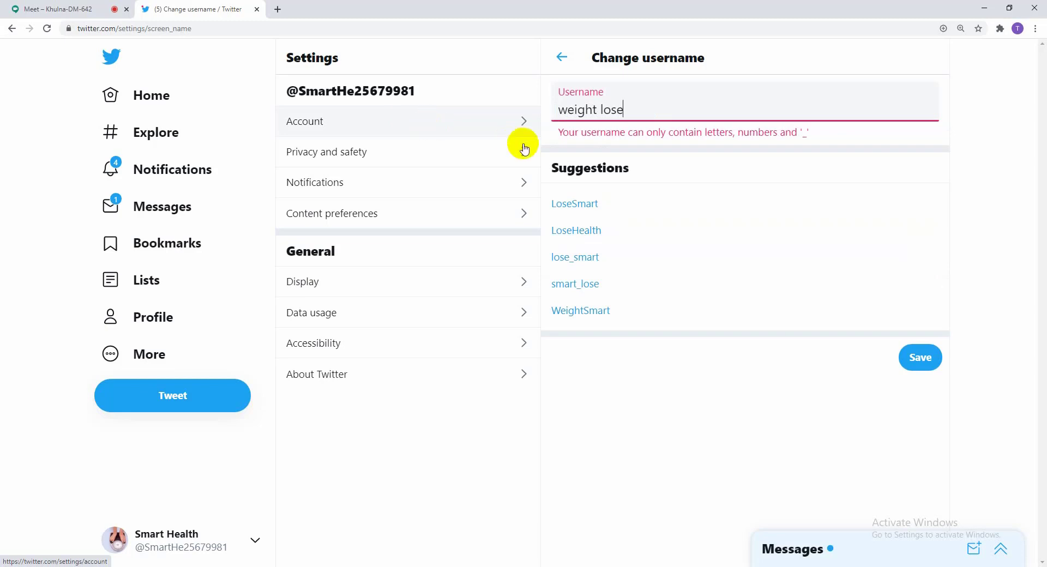
click(603, 110)
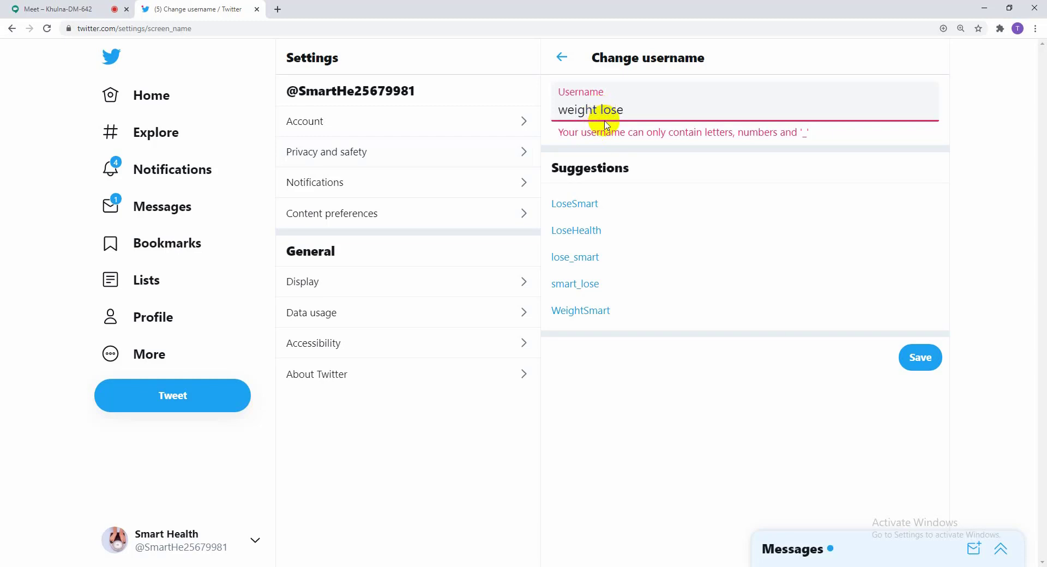
key(BackSpace)
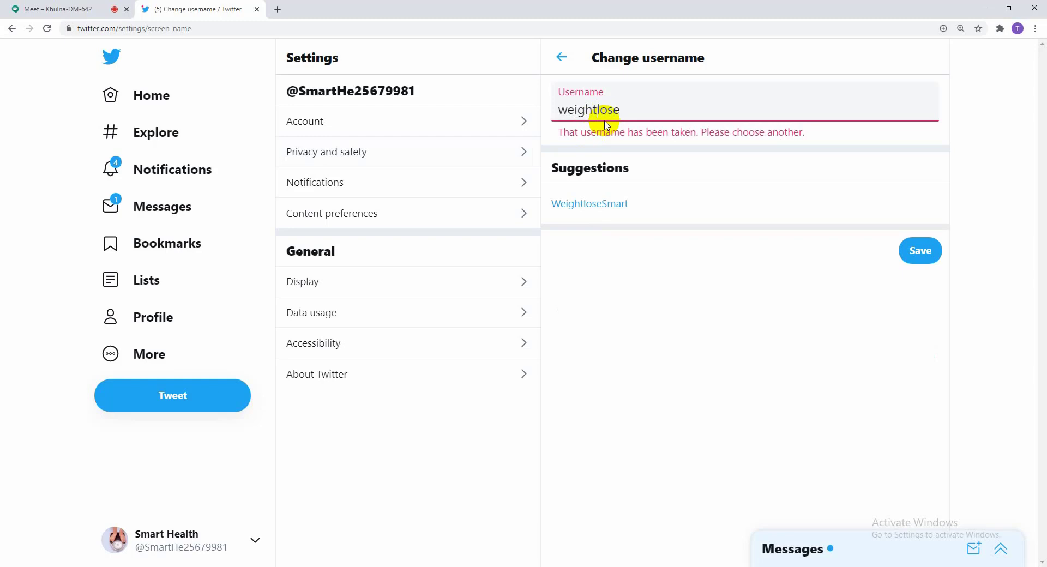
Step: Try extending the username to weightlosefastathome, and shorten it to weightlosefast
click(632, 111)
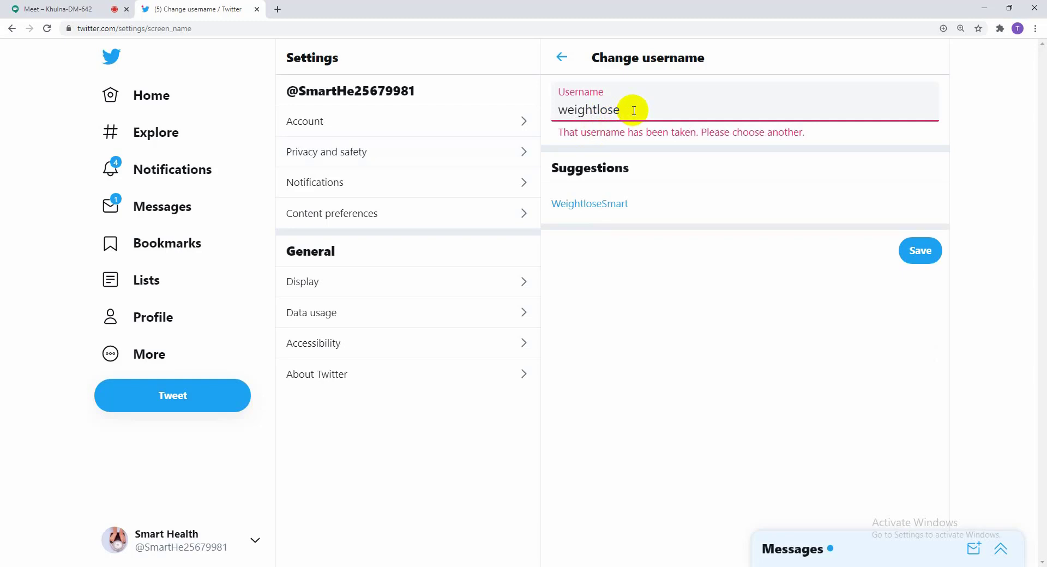
text(fastath)
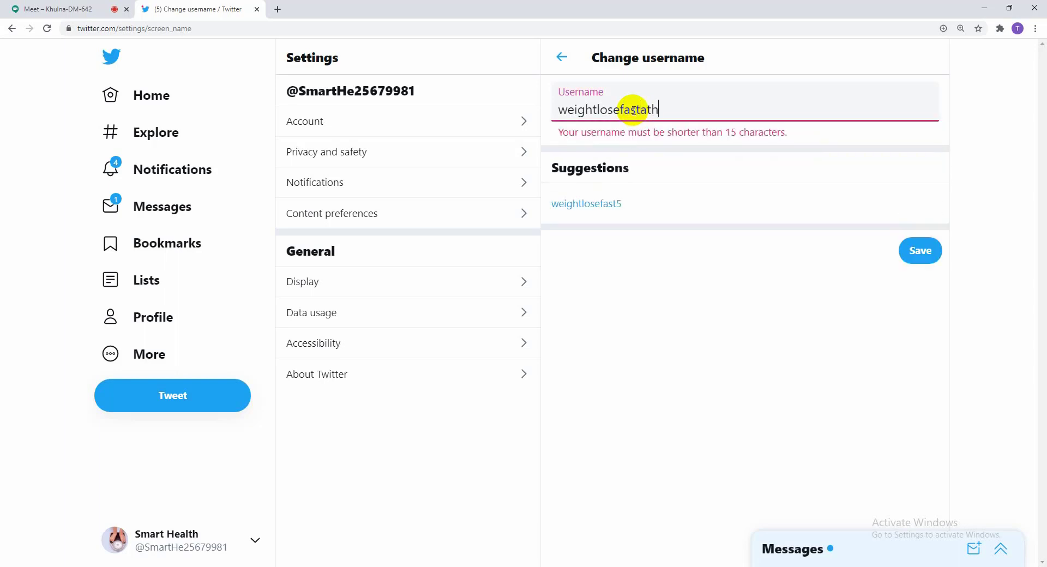
text(ome)
key(BackSpace)
key(BackSpace)
key(BackSpace)
key(BackSpace)
key(BackSpace)
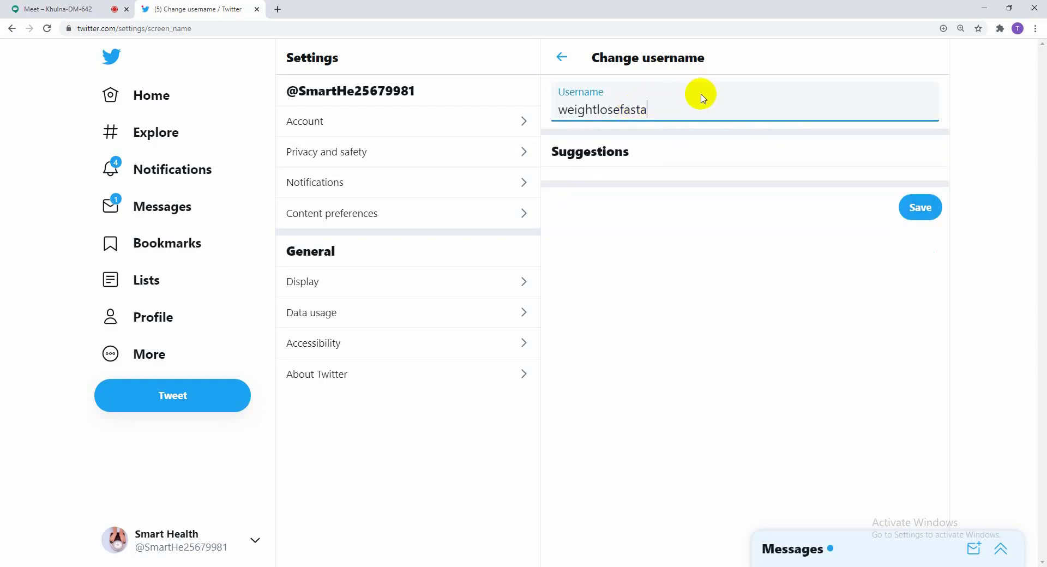
key(BackSpace)
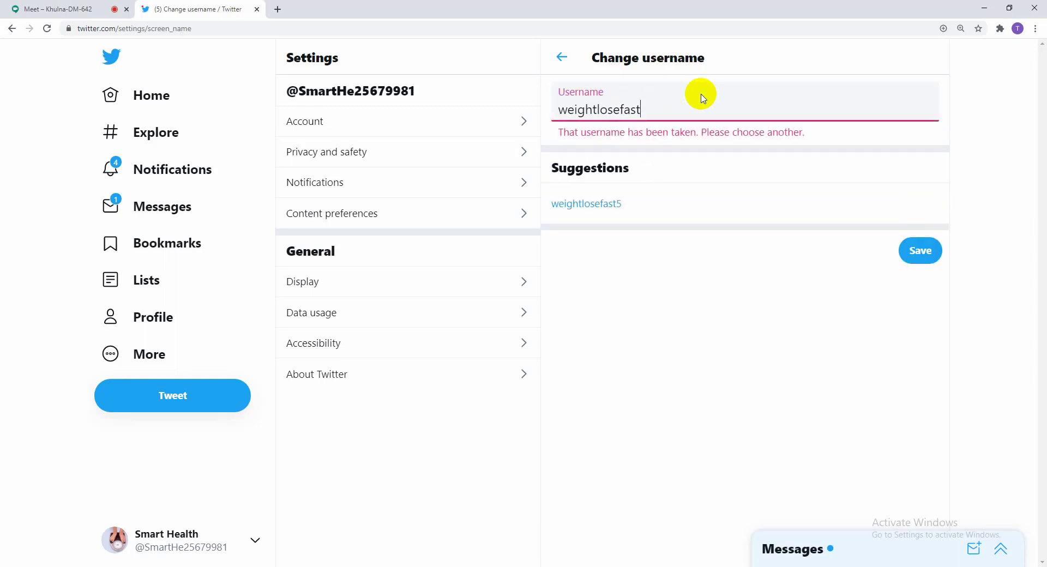
Step: Clear the username entry and try losingweight instead
key(BackSpace)
key(BackSpace)
key(BackSpace)
key(BackSpace)
key(BackSpace)
key(BackSpace)
key(BackSpace)
key(BackSpace)
key(BackSpace)
key(BackSpace)
key(BackSpace)
key(BackSpace)
key(BackSpace)
key(BackSpace)
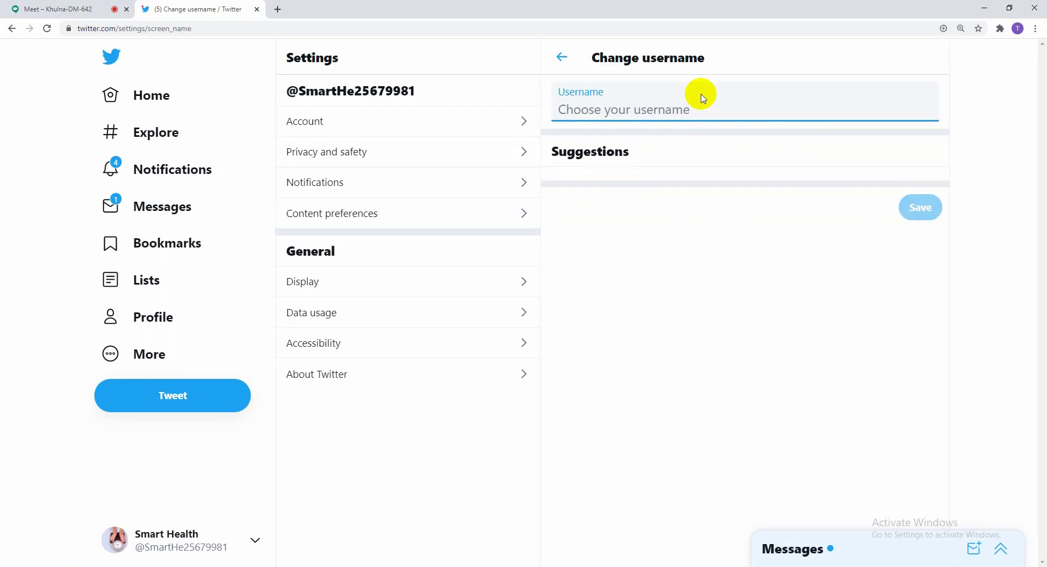
text(losi)
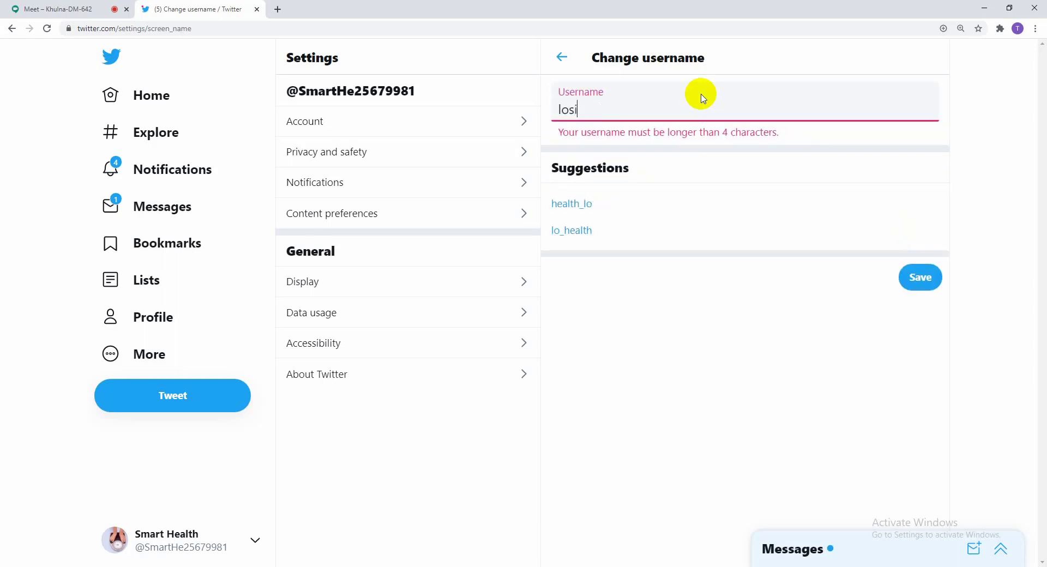
text(ngweight)
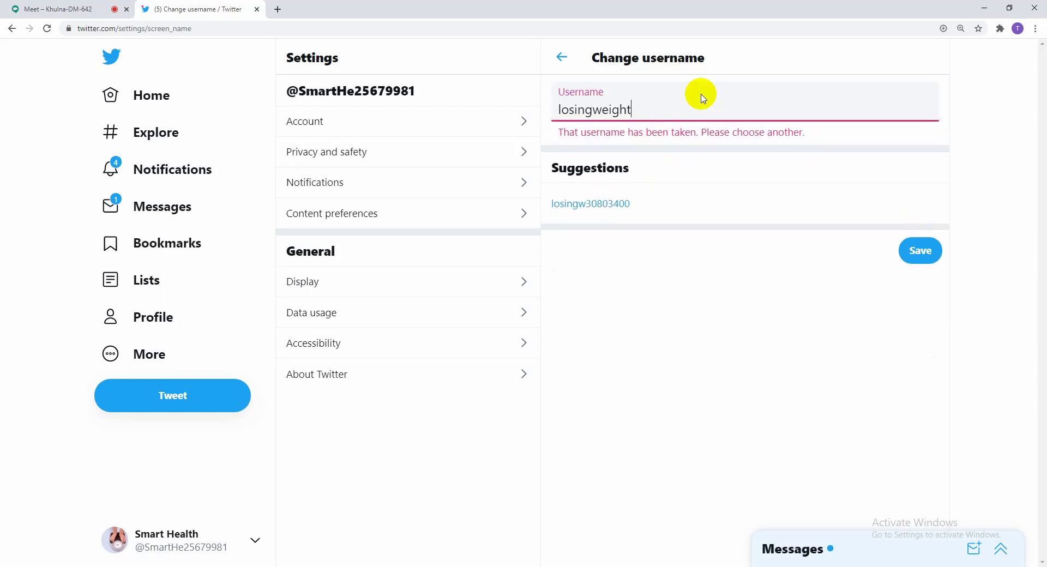
Step: Replace the username entry with dietplan, and extend it to dietplan55
key(BackSpace)
key(BackSpace)
key(BackSpace)
key(BackSpace)
key(BackSpace)
key(BackSpace)
key(BackSpace)
key(BackSpace)
key(BackSpace)
key(BackSpace)
key(BackSpace)
key(BackSpace)
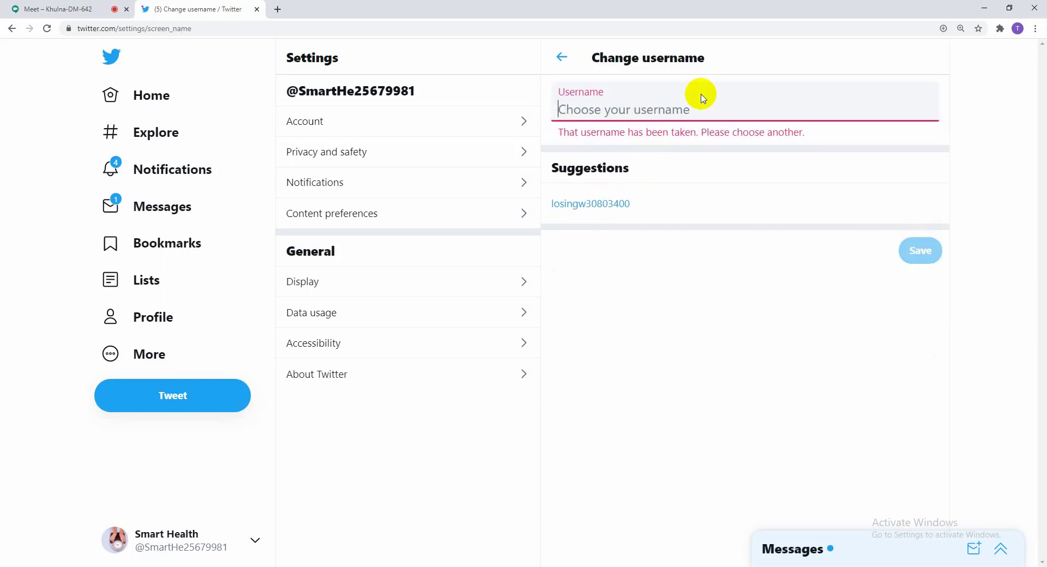
text(d)
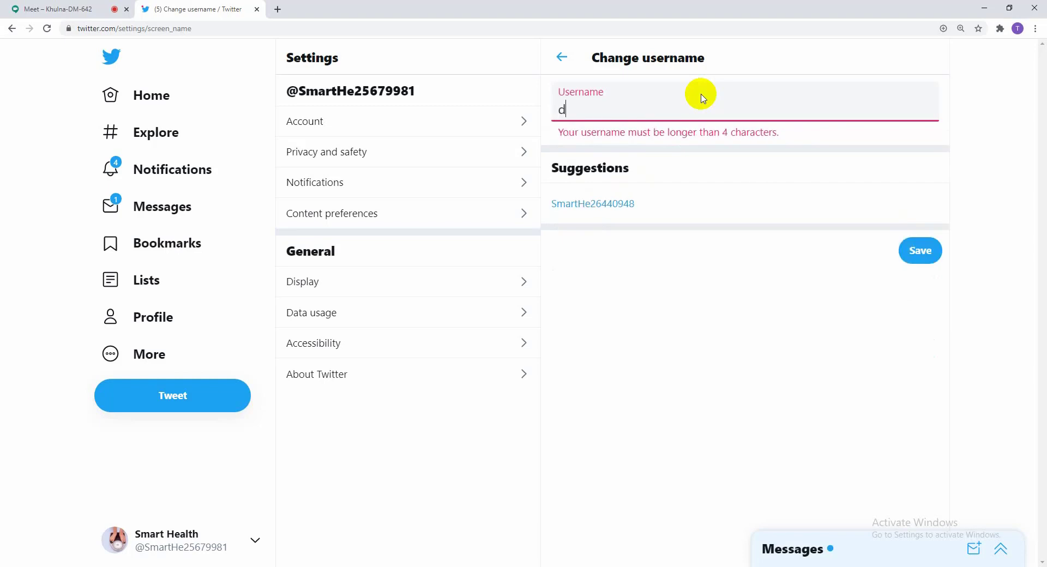
text(ietplan)
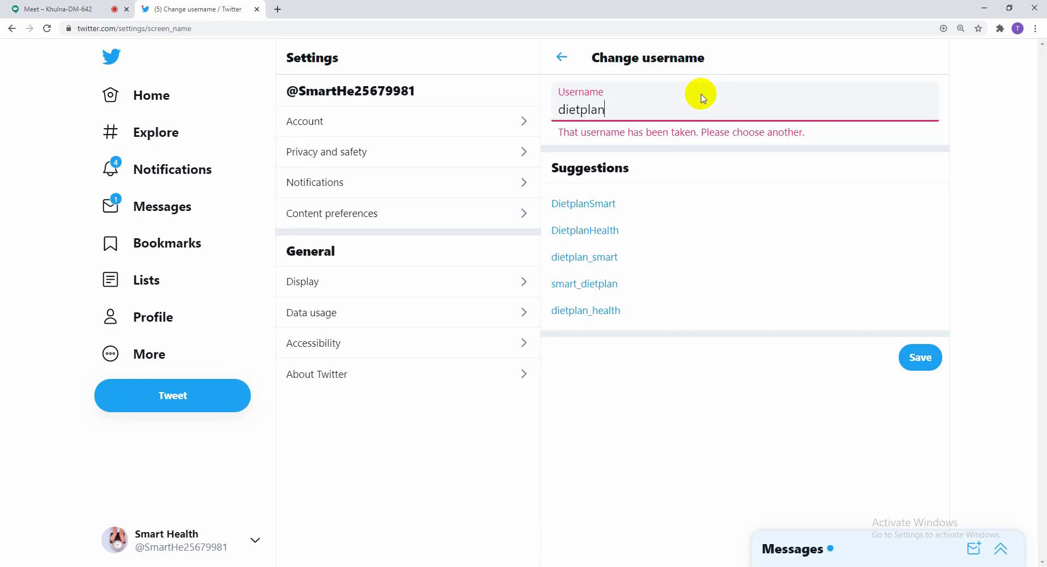
text(55)
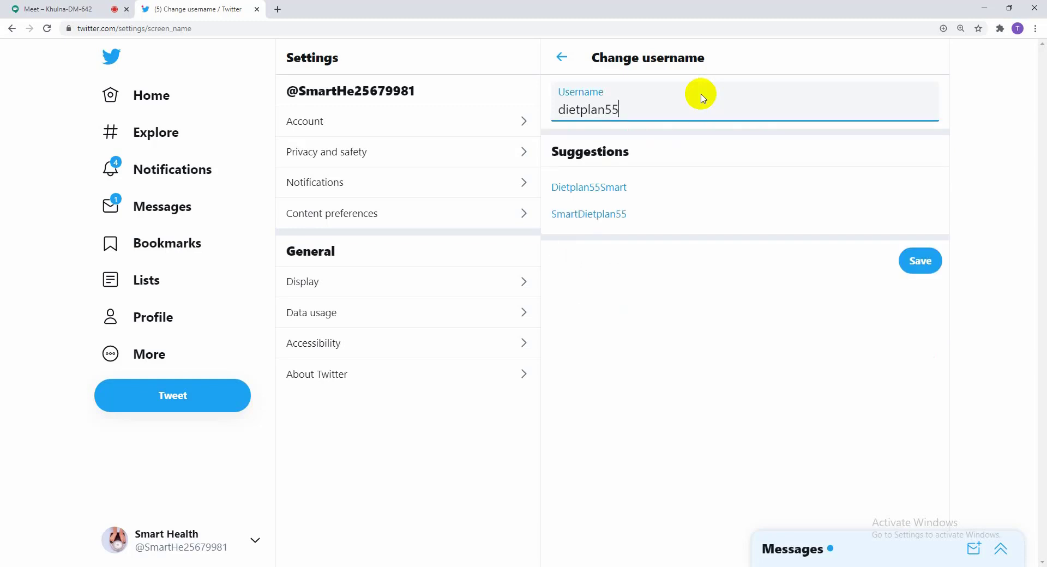
Step: Replace the username entry with weightlose, and choose the suggested name WeightloseSmart
key(BackSpace)
key(BackSpace)
key(BackSpace)
key(BackSpace)
key(BackSpace)
key(BackSpace)
key(BackSpace)
key(BackSpace)
key(BackSpace)
key(BackSpace)
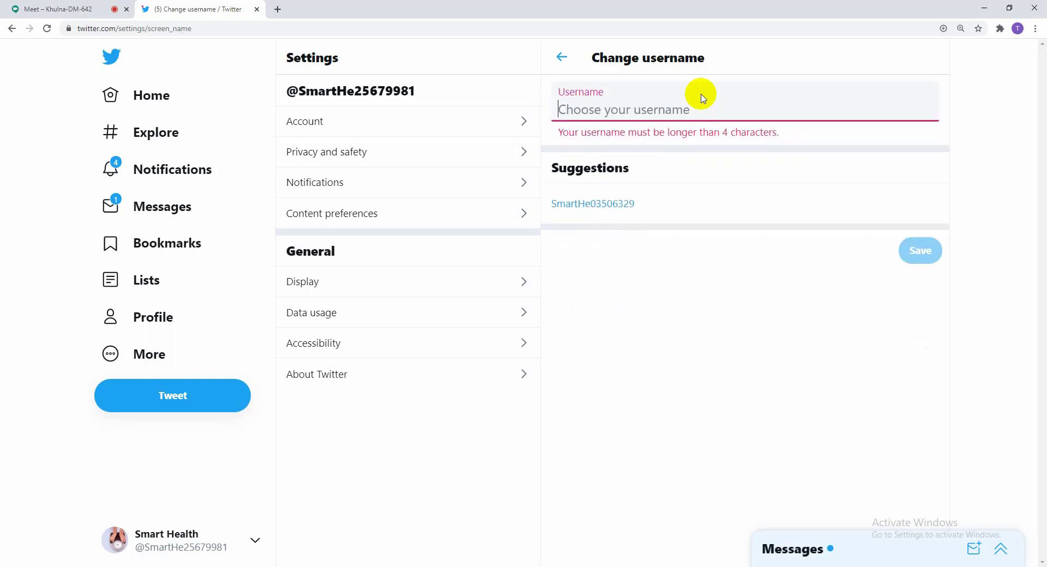
text(weight)
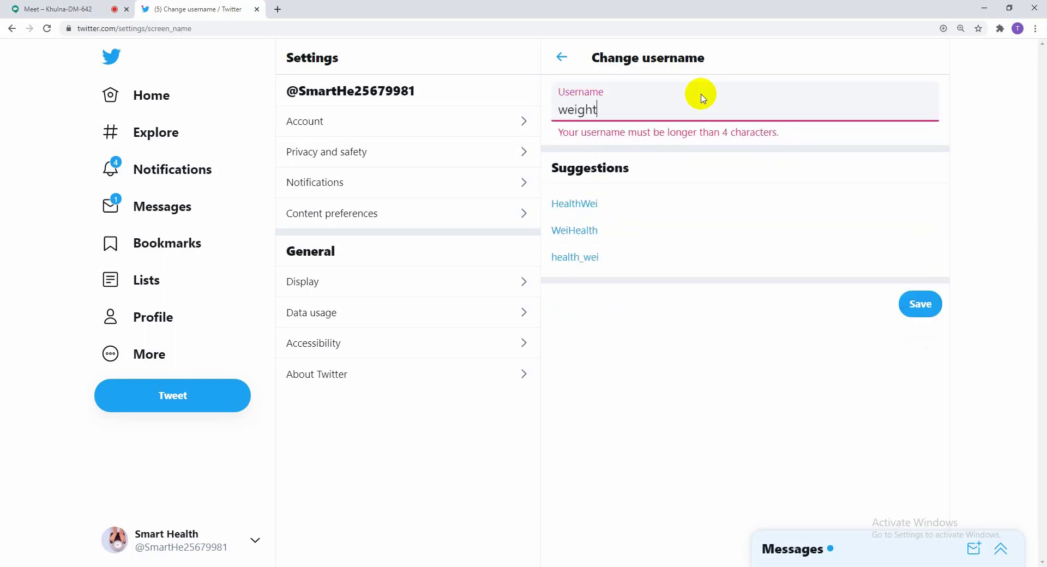
text(lose)
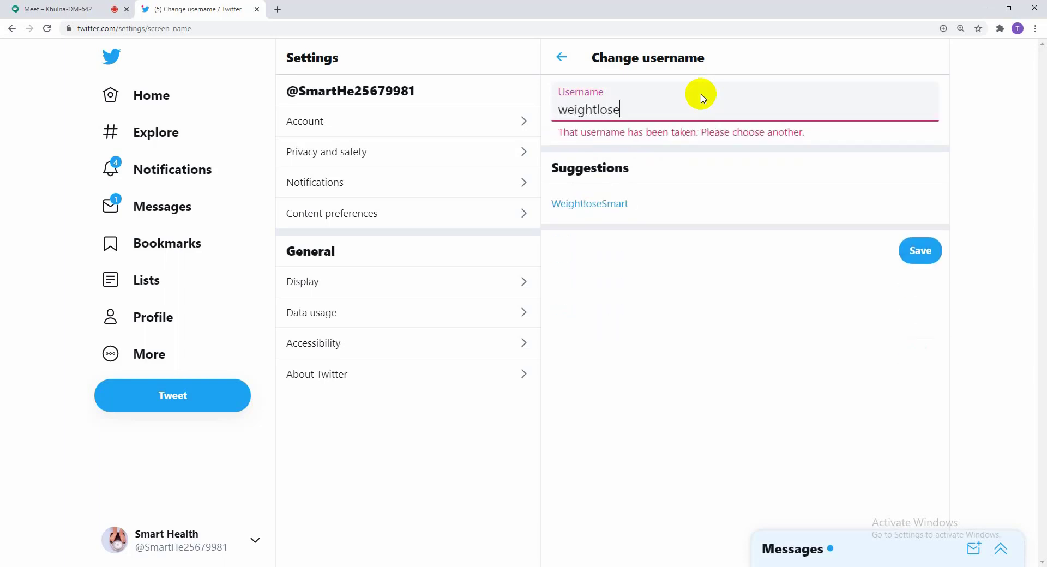
click(620, 213)
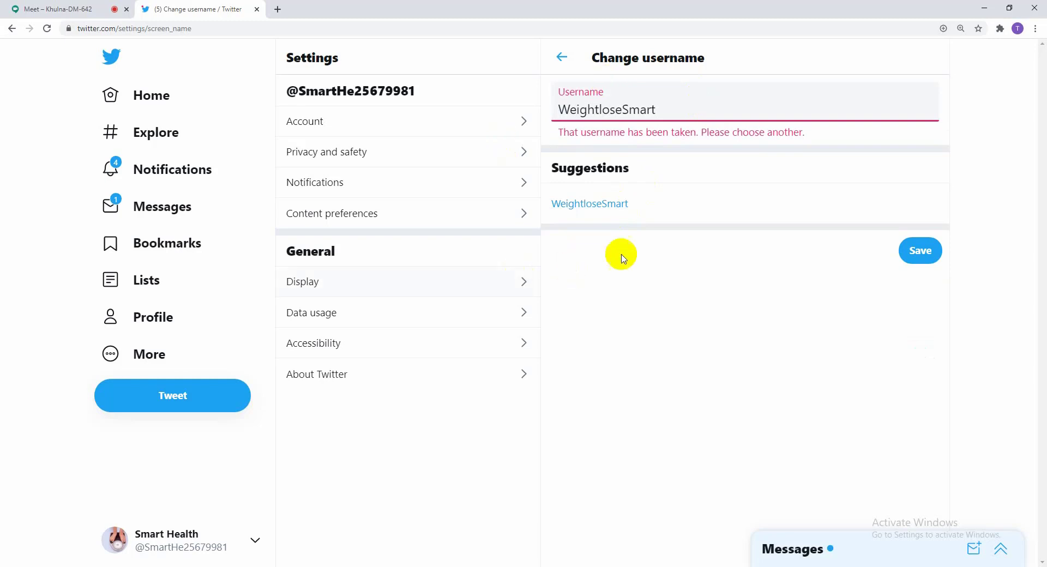
Step: Change the username entry to Weightlose26 and save it
click(693, 113)
key(BackSpace)
key(BackSpace)
key(BackSpace)
key(BackSpace)
key(BackSpace)
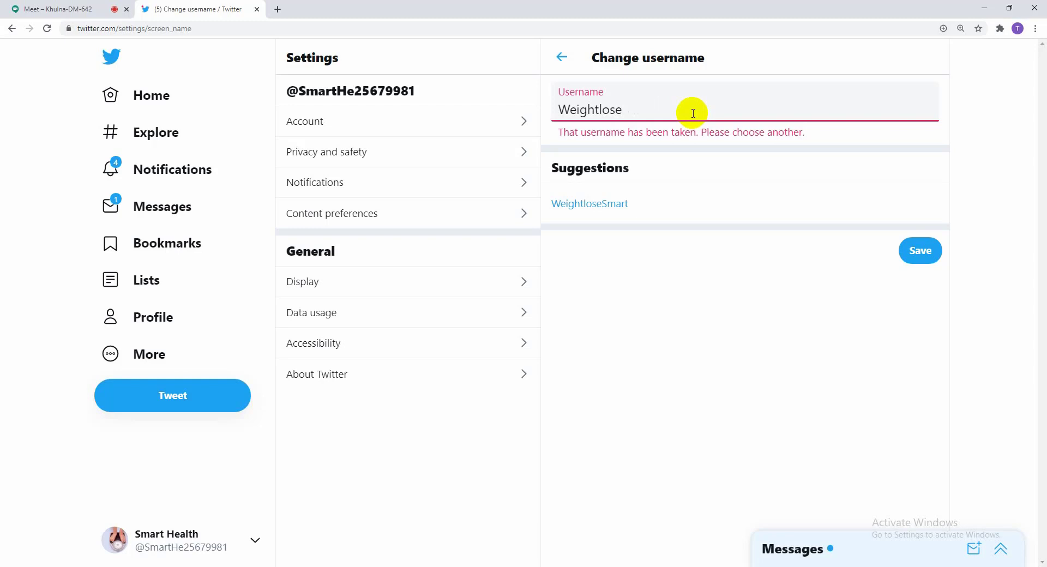
text(26)
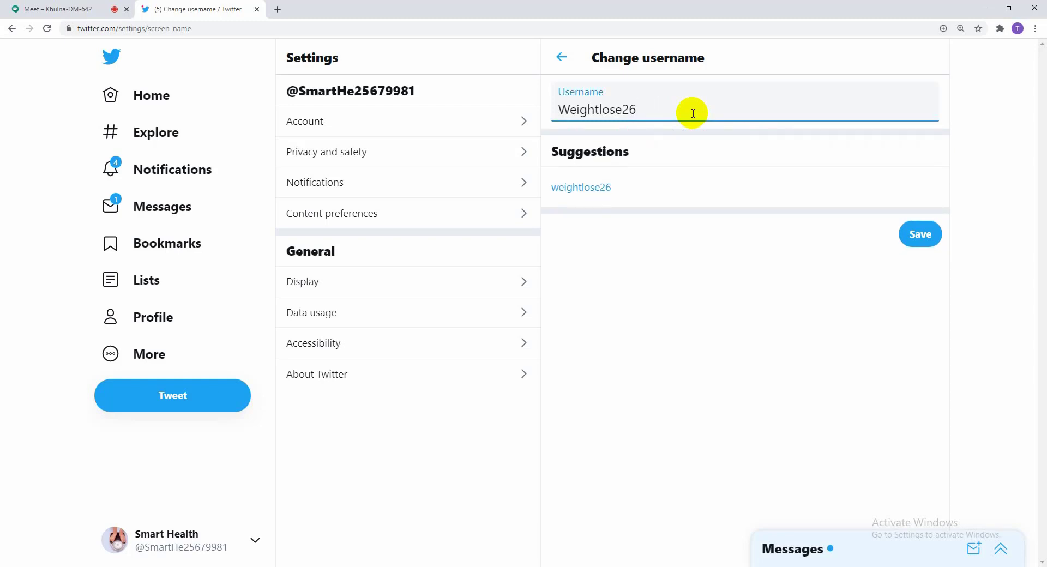
click(926, 238)
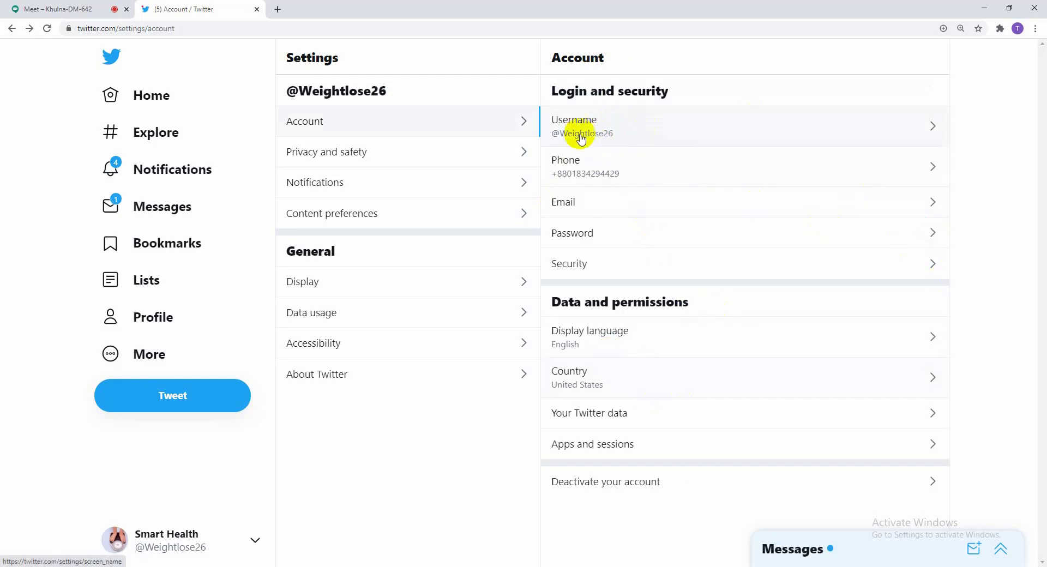
Step: Check the new username on the profile page, and search Twitter for weightlose to review the suggested accounts
click(142, 321)
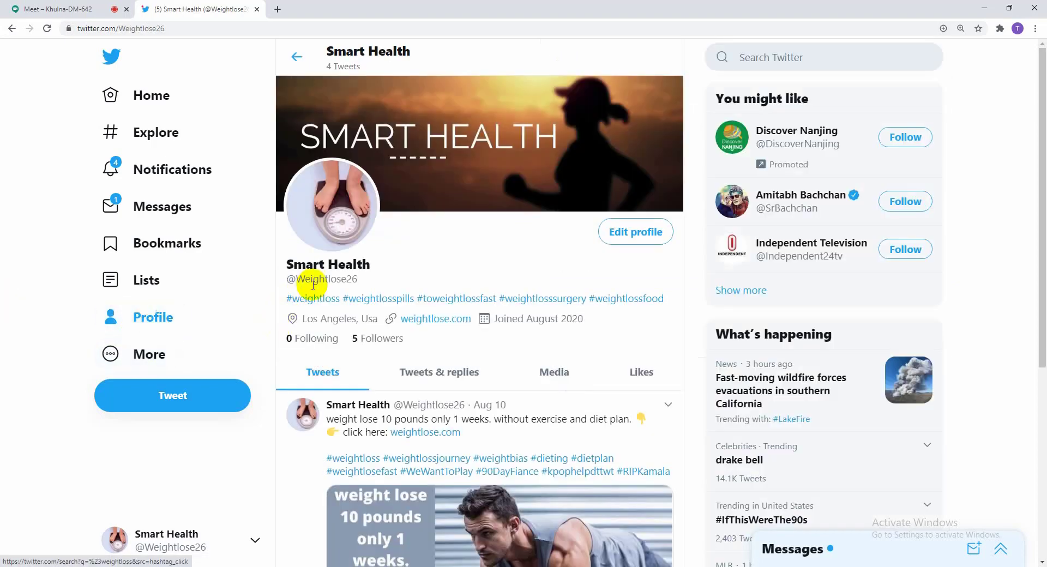
drag(304, 279, 387, 286)
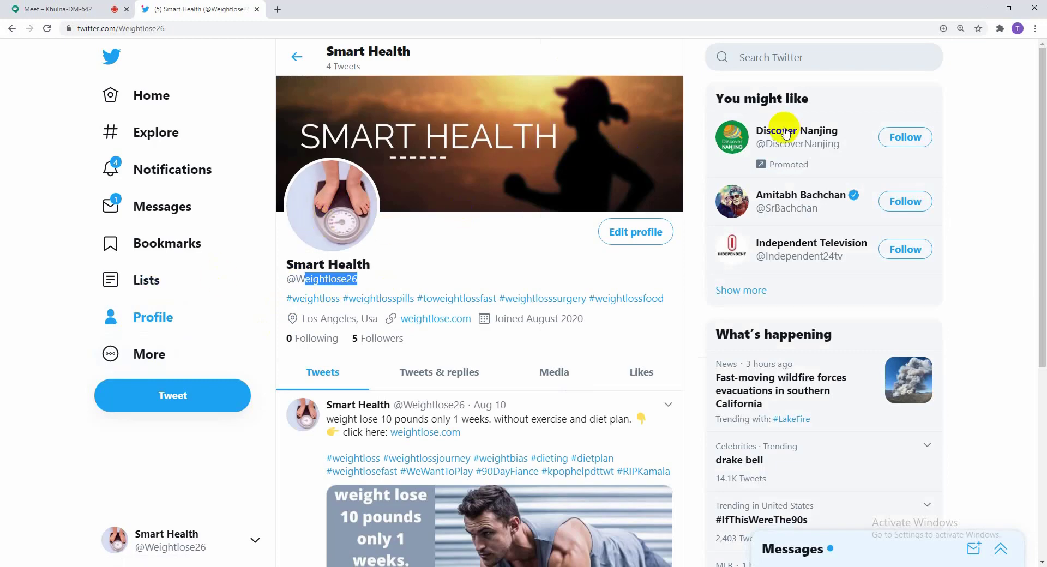
click(777, 60)
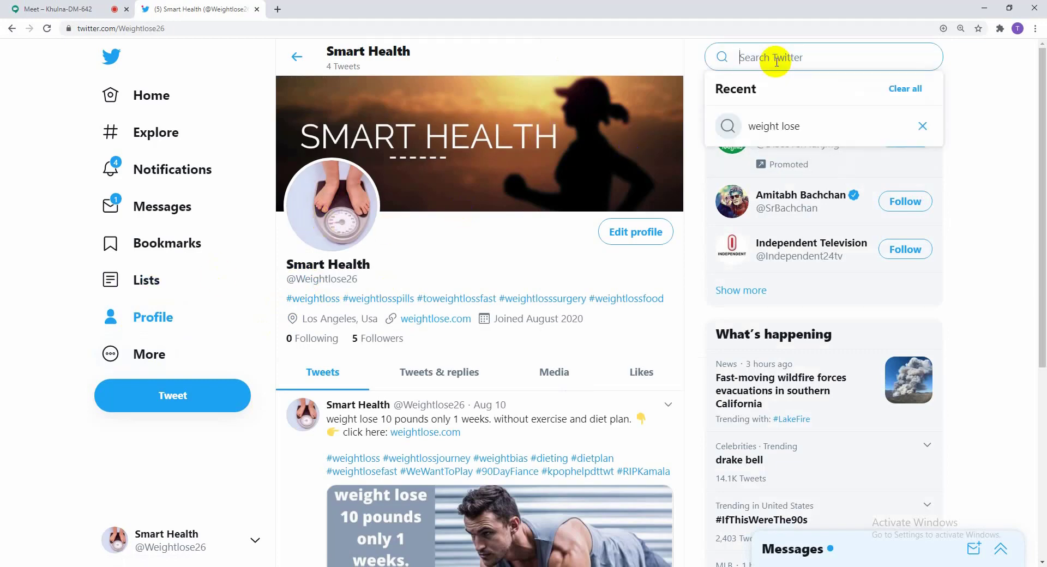
text(weigh)
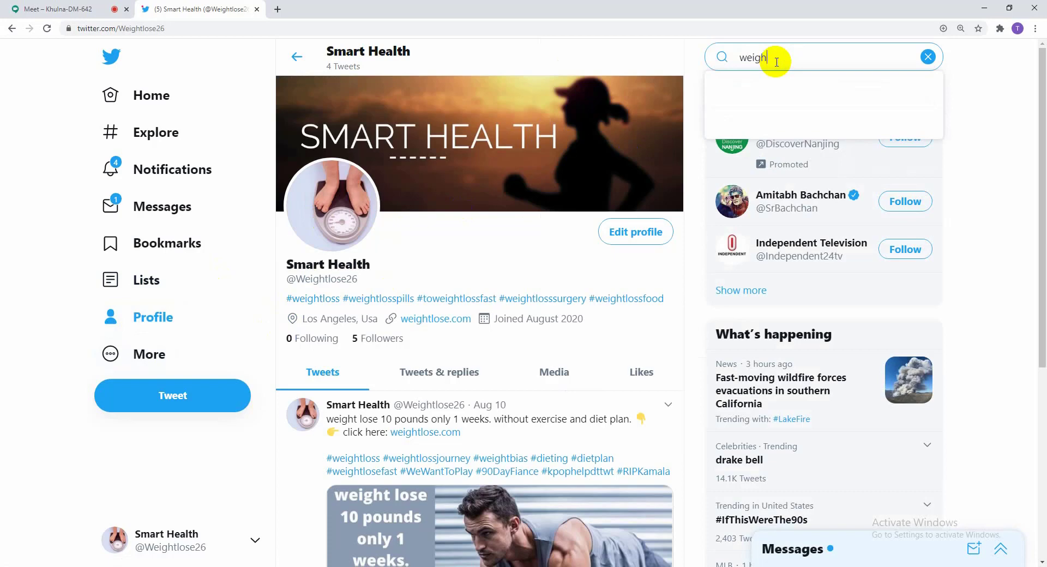
text(tlose)
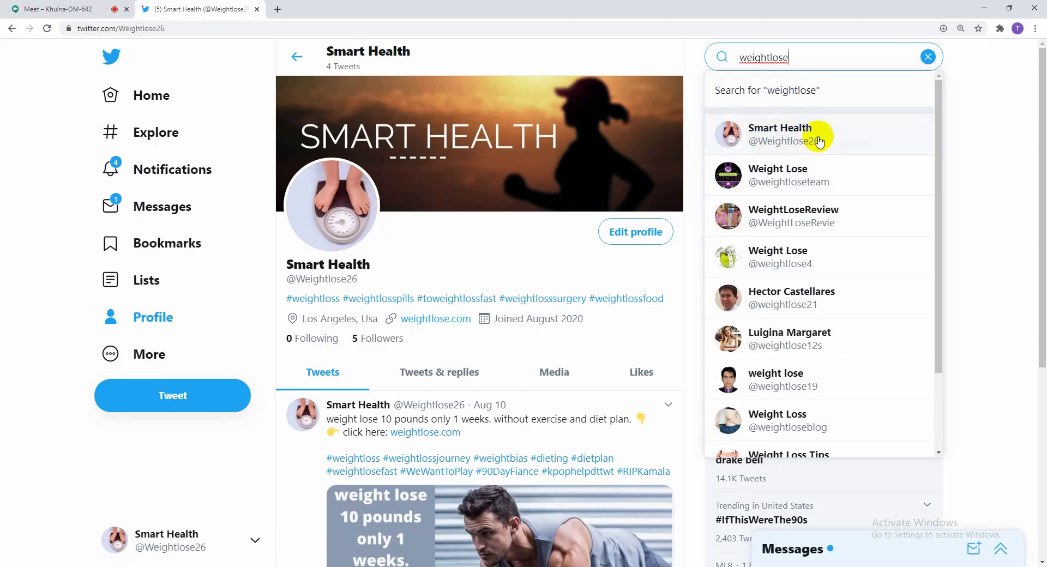
scroll(842, 251, down, 2)
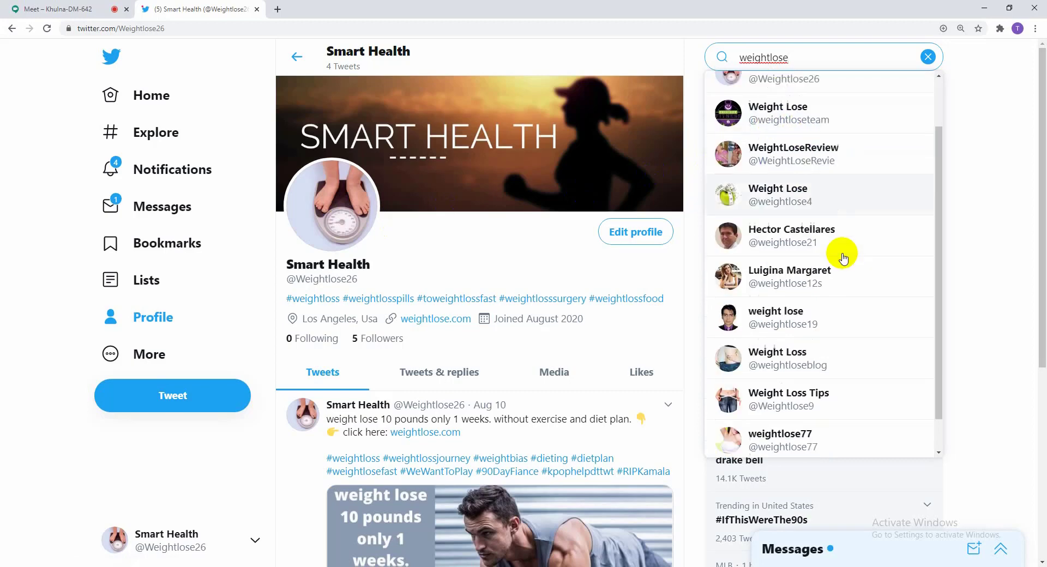
scroll(838, 251, up, 2)
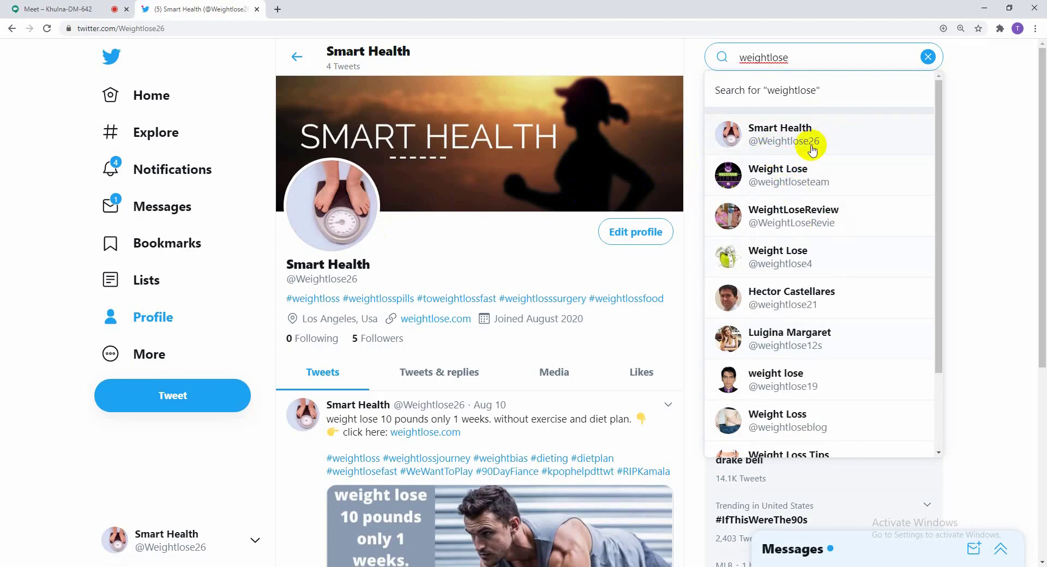
scroll(819, 264, down, 2)
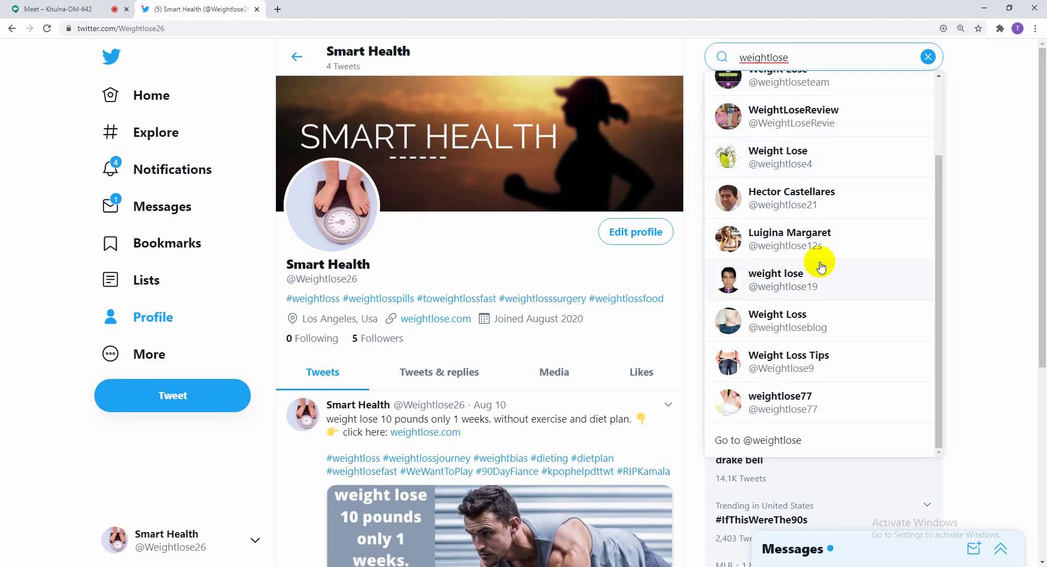
scroll(821, 267, up, 2)
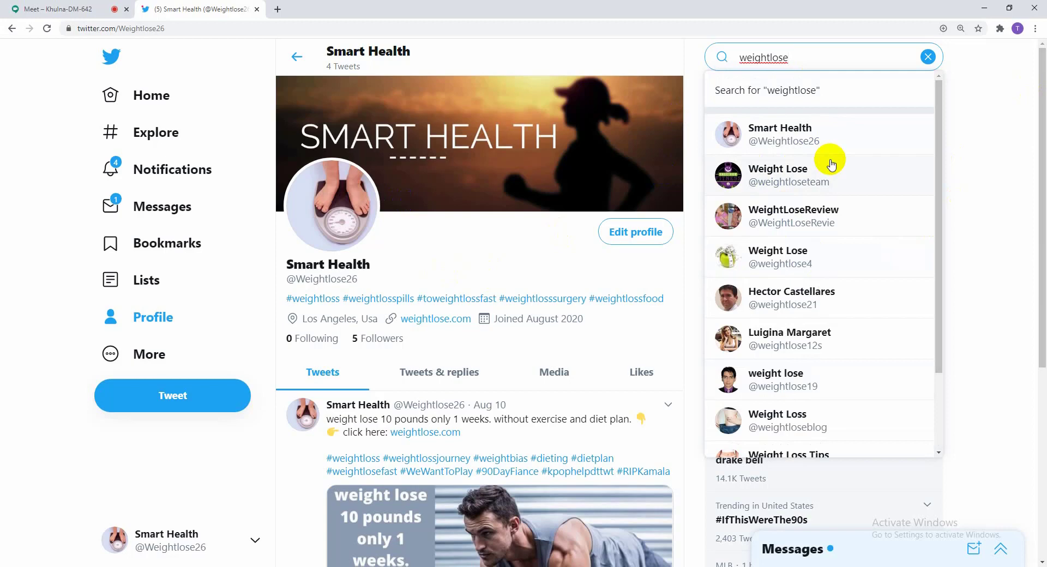
click(977, 120)
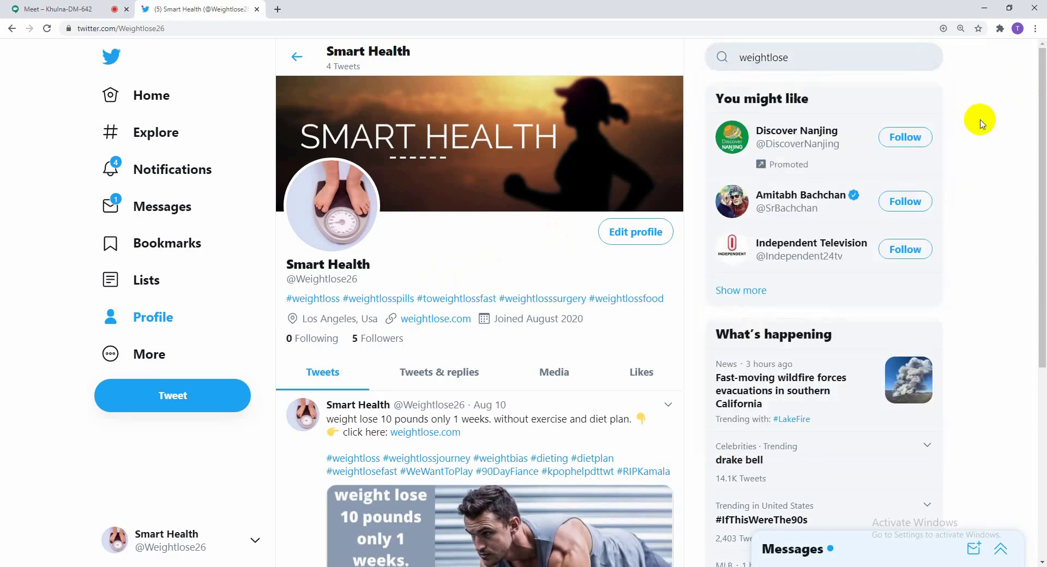
Step: Go to the account's Lists page and start creating a new List
click(146, 104)
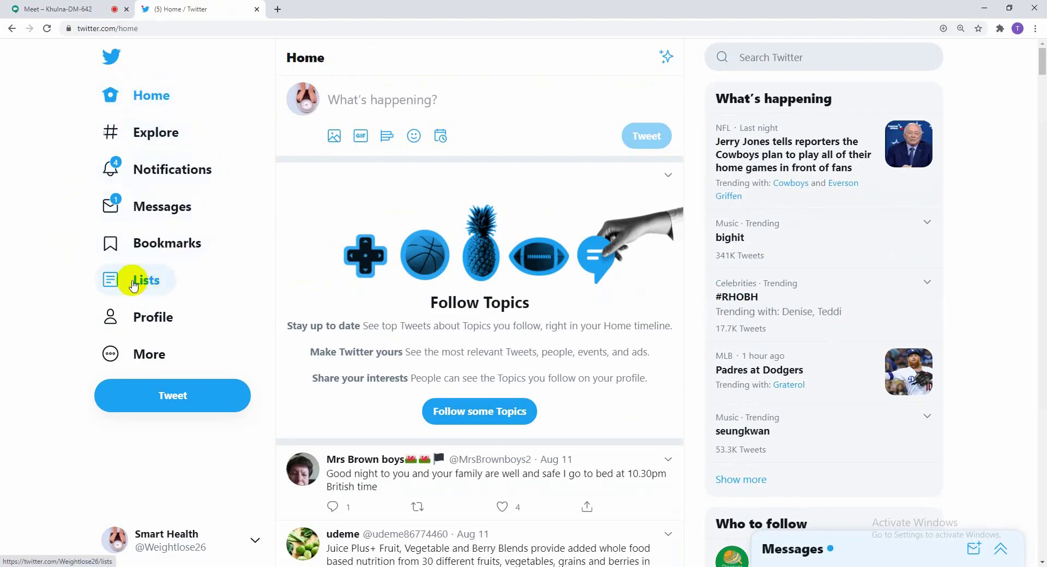
click(131, 284)
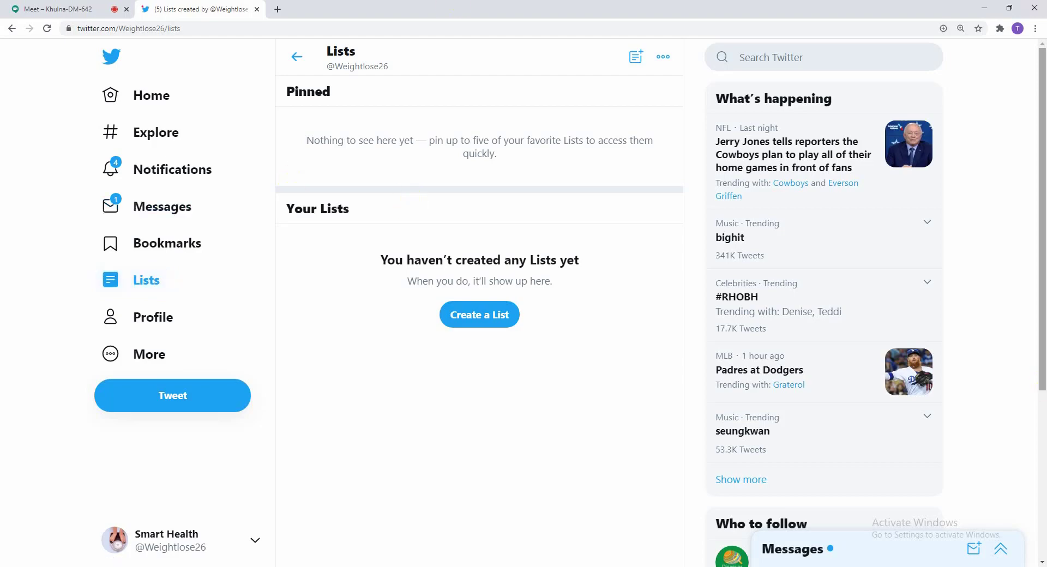
click(494, 318)
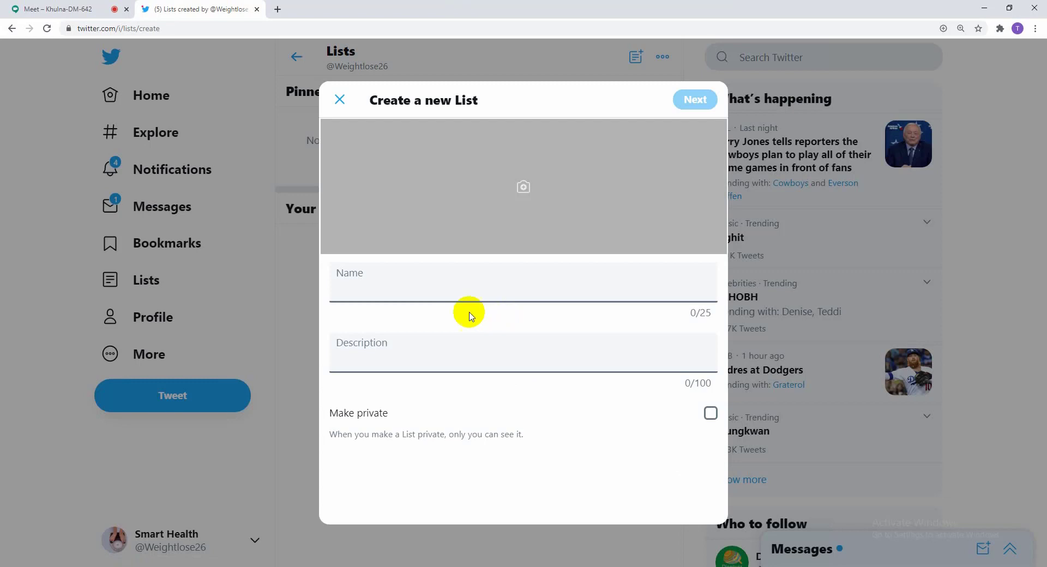
Step: Try making the new List private, and turn the private option off again
click(397, 294)
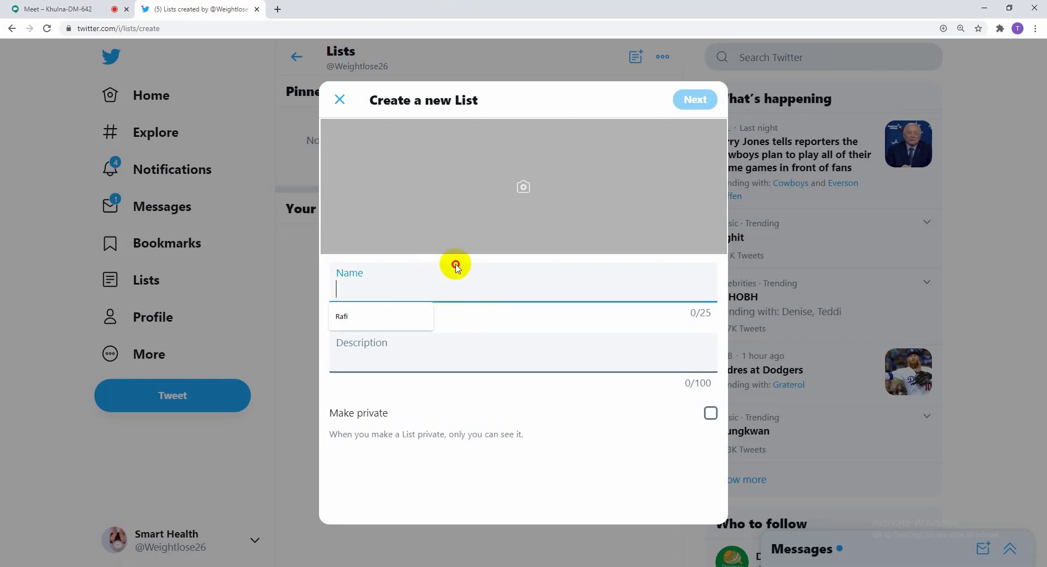
click(352, 291)
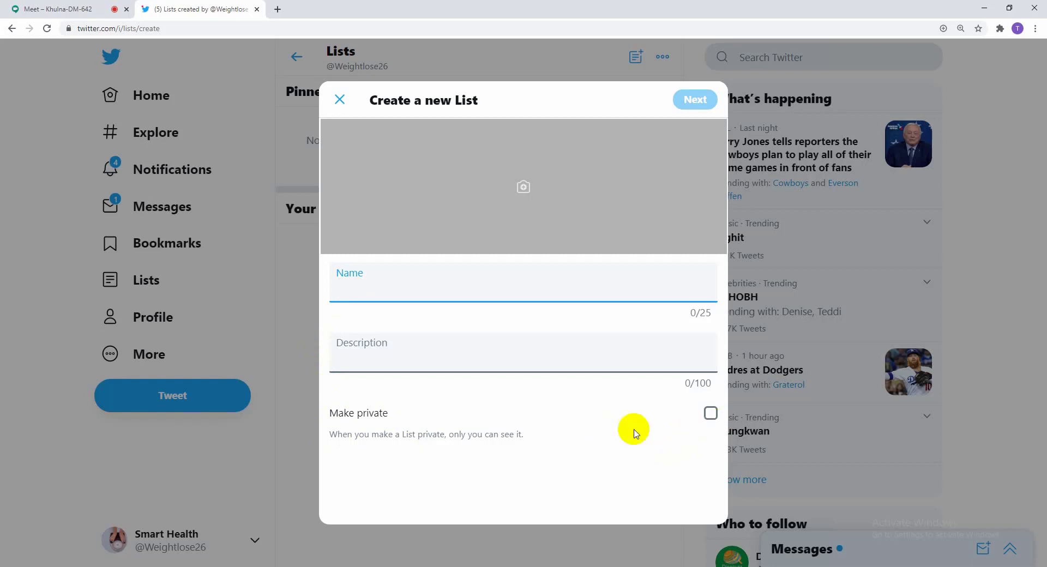
click(712, 415)
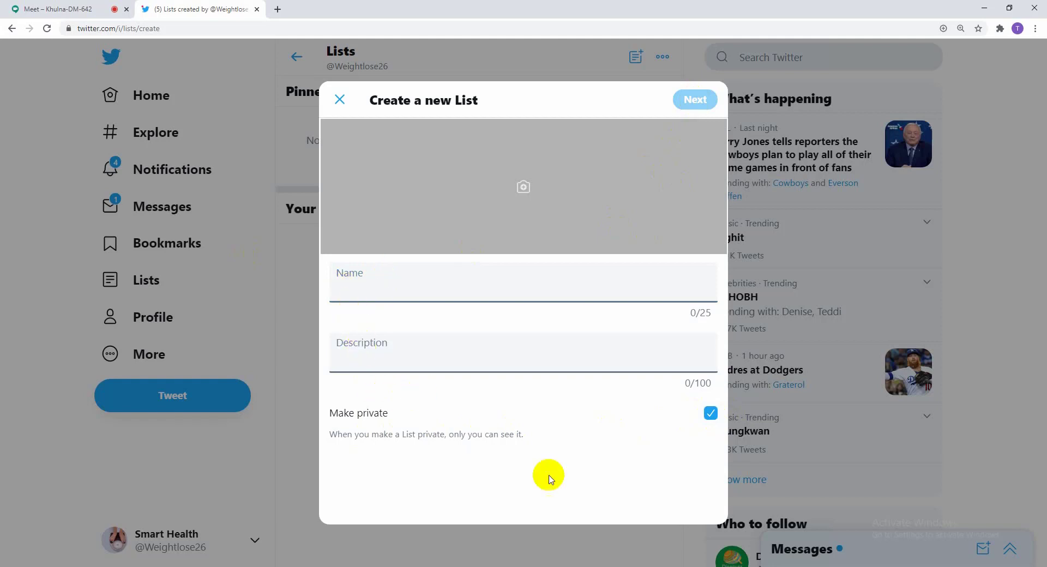
click(709, 415)
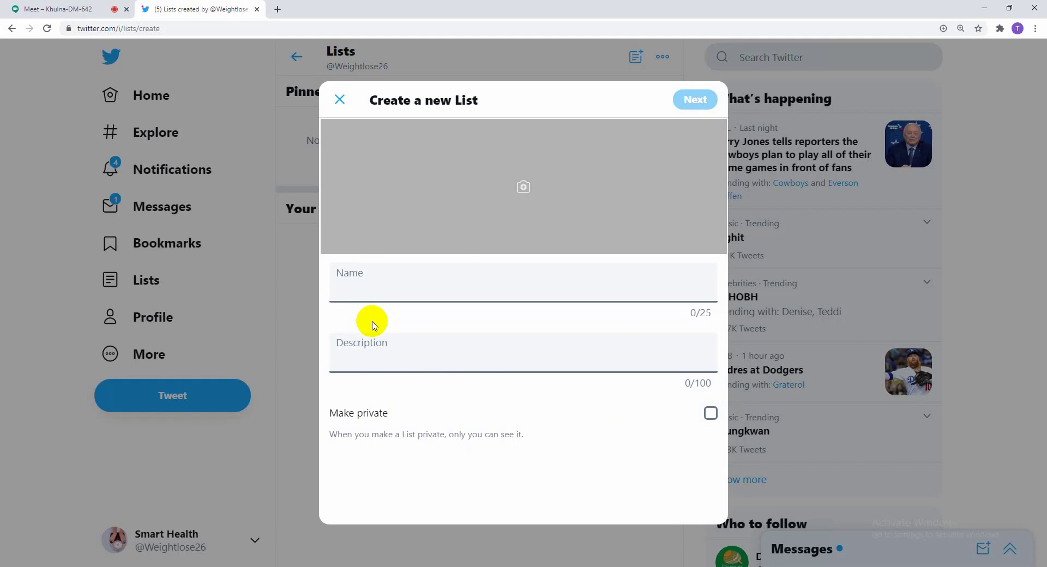
Step: Name the new List Weight Lose Fast
click(354, 289)
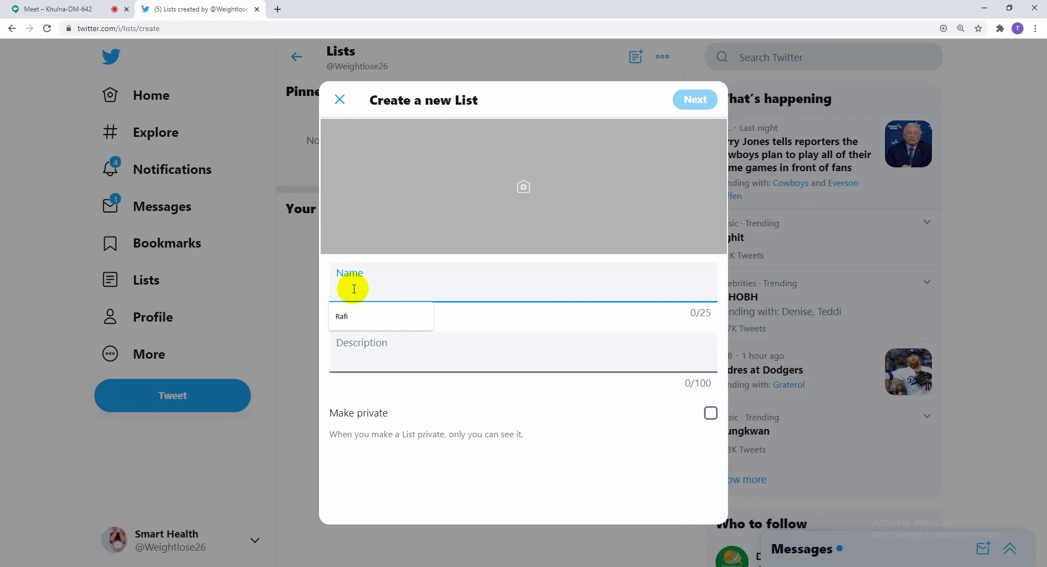
text(Weight)
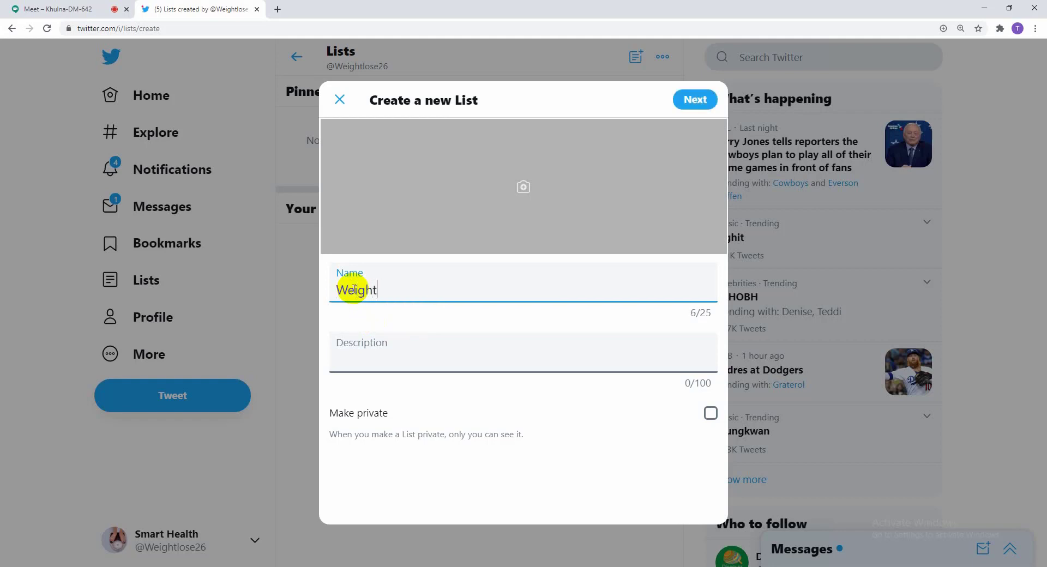
text( Lose Fast)
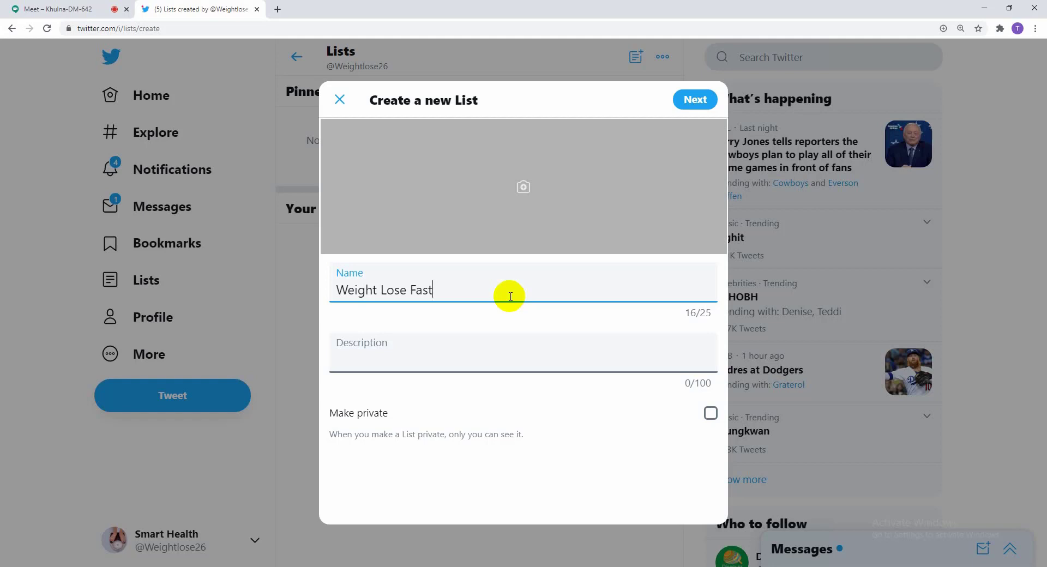
Step: Start the List's description with "Weight Lose Fast at home.", removing the extra words "weight lose" after it
click(431, 367)
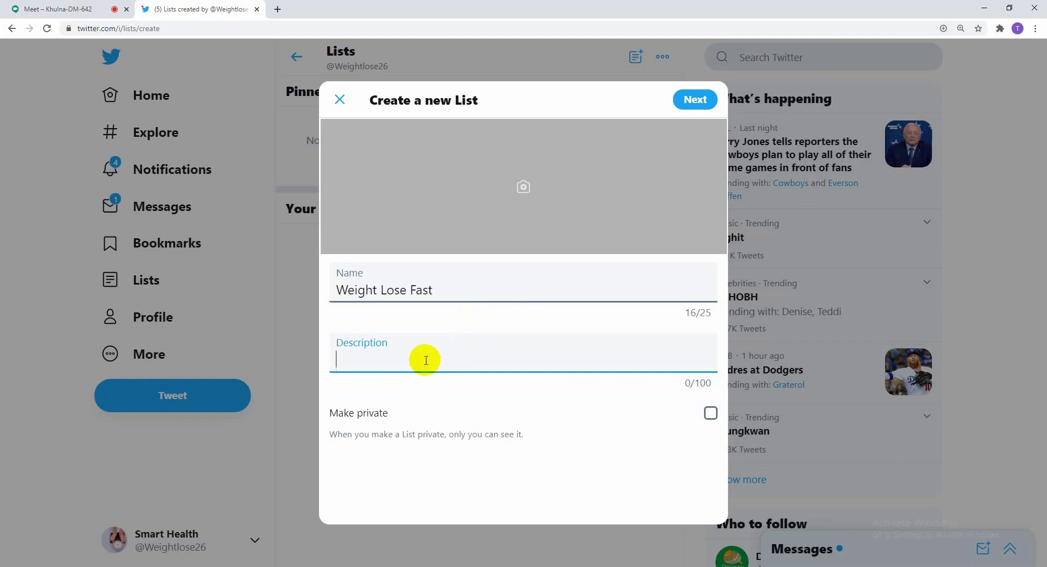
text(Weight Lose Fast at hom)
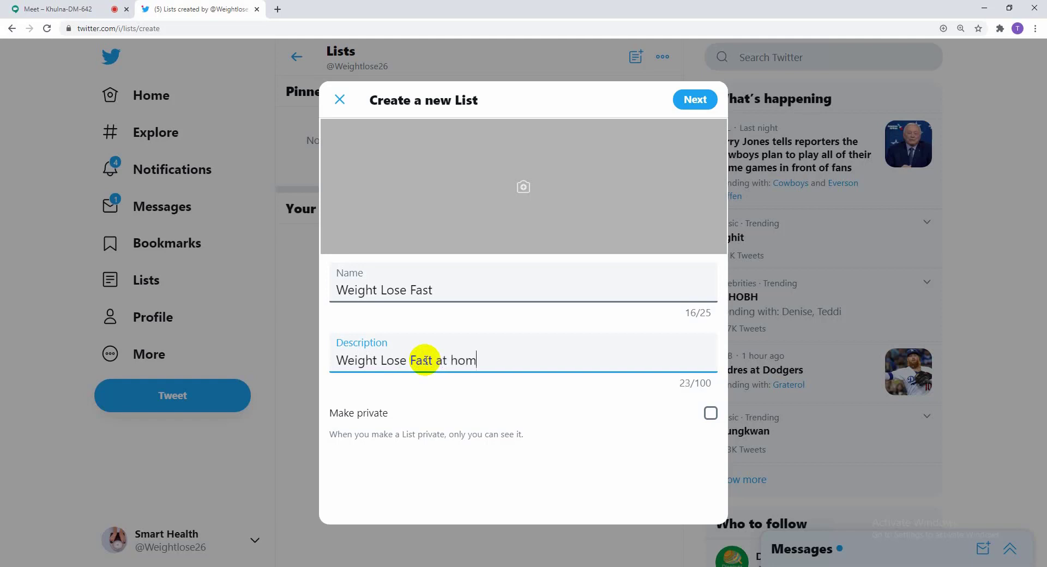
text(e. weight lose)
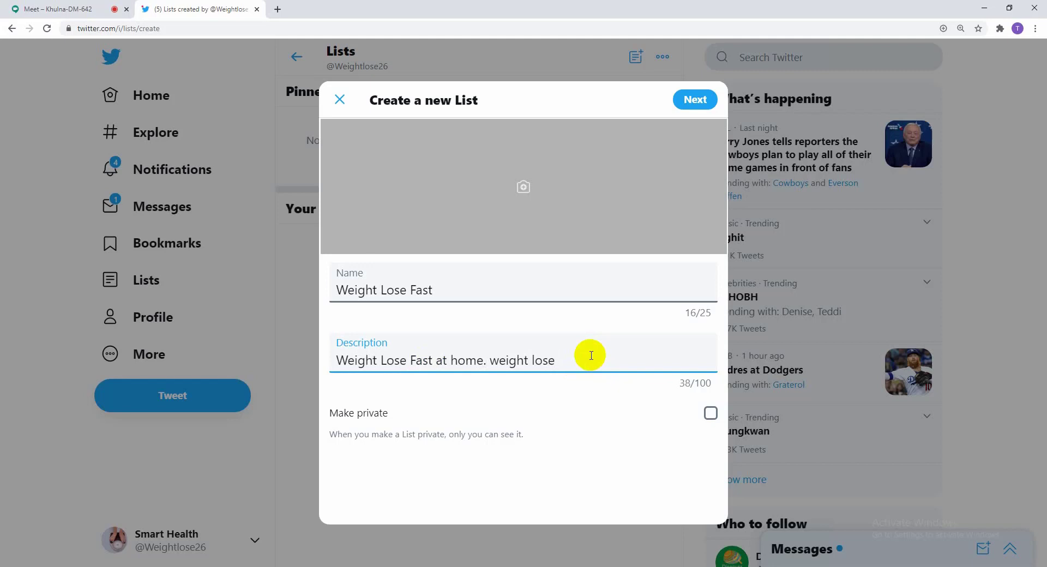
key(BackSpace)
key(BackSpace)
key(BackSpace)
key(BackSpace)
key(BackSpace)
key(BackSpace)
key(BackSpace)
key(BackSpace)
key(BackSpace)
key(BackSpace)
key(BackSpace)
key(BackSpace)
Step: Continue the List's description after the first sentence with "Make your perfect body. weight lose 26 pounds"
text(Make your perfec)
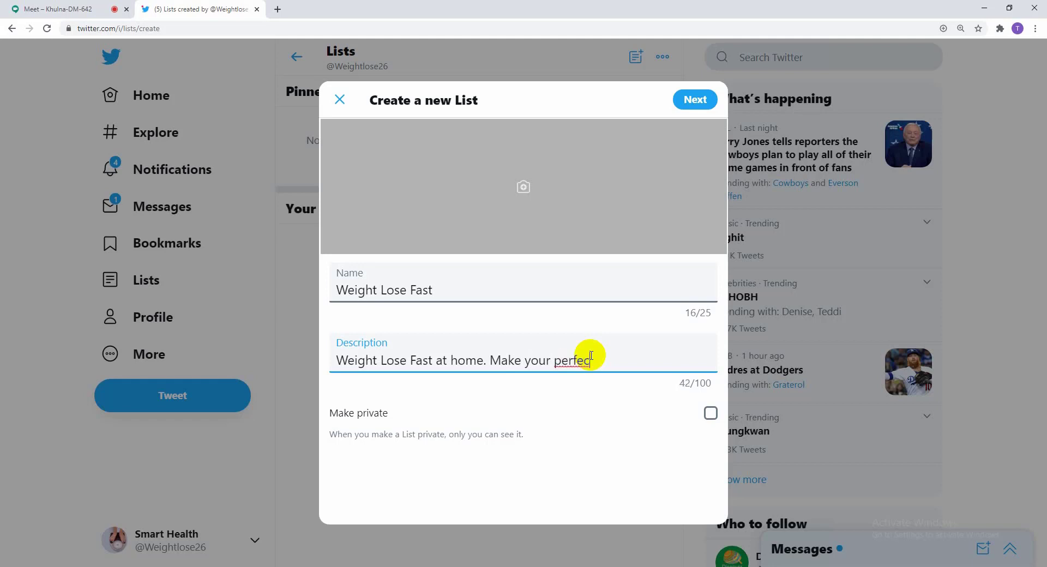
text(t body. weight lose )
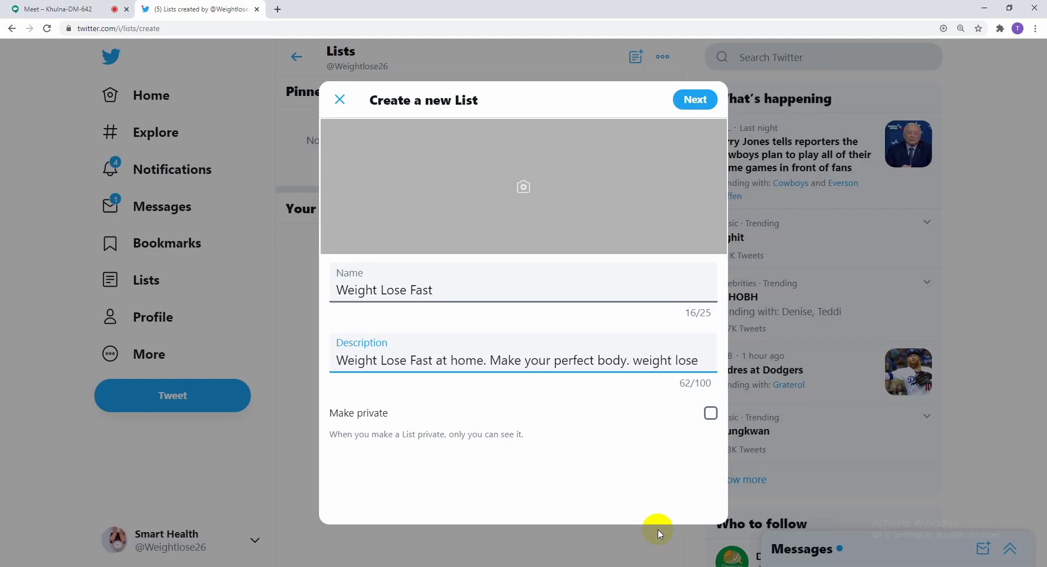
text(26)
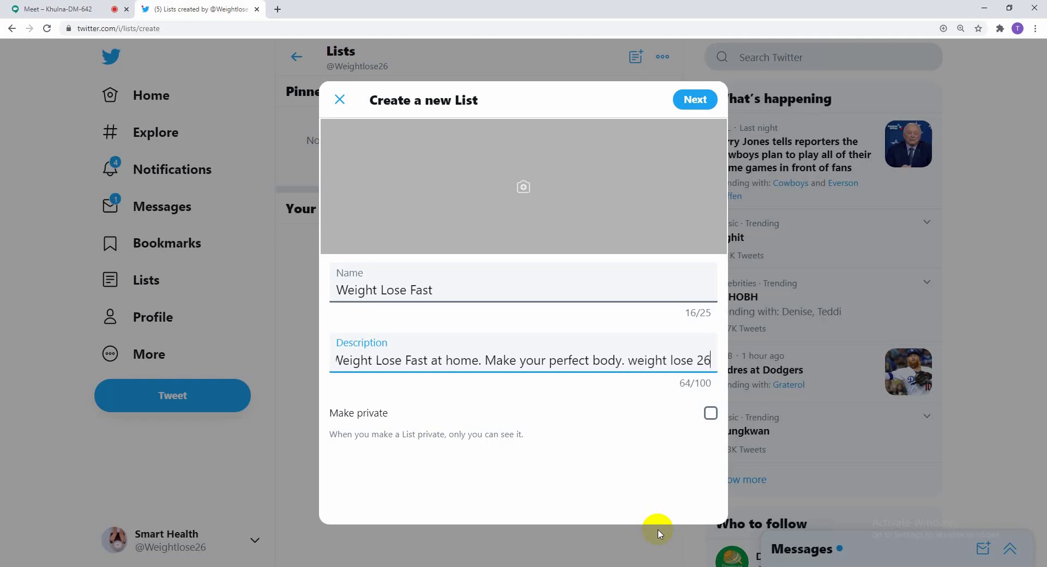
text( pounds)
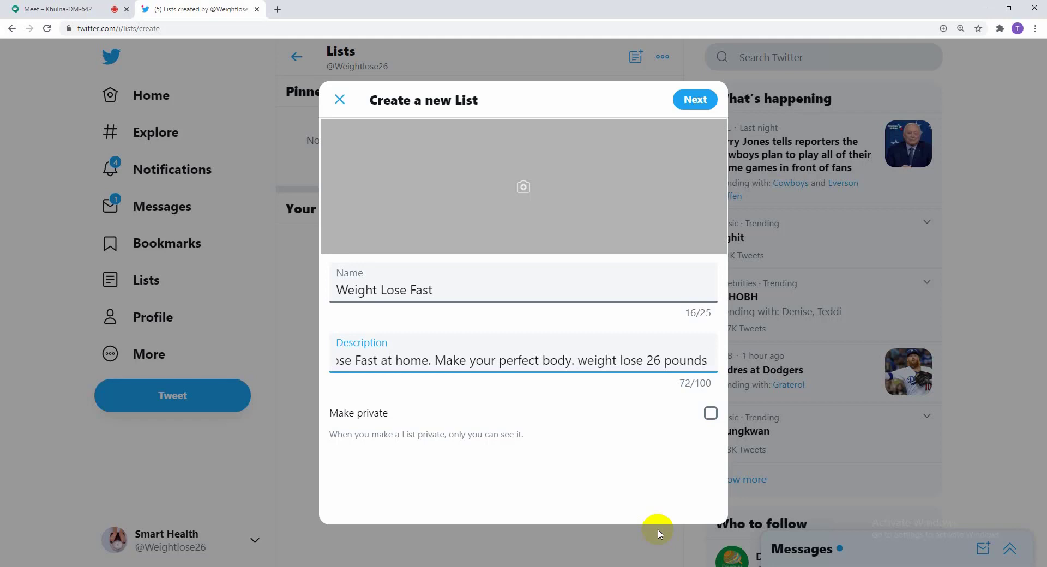
Step: Remove the word "weight" before "lose 26 pounds" in the List's description
click(621, 361)
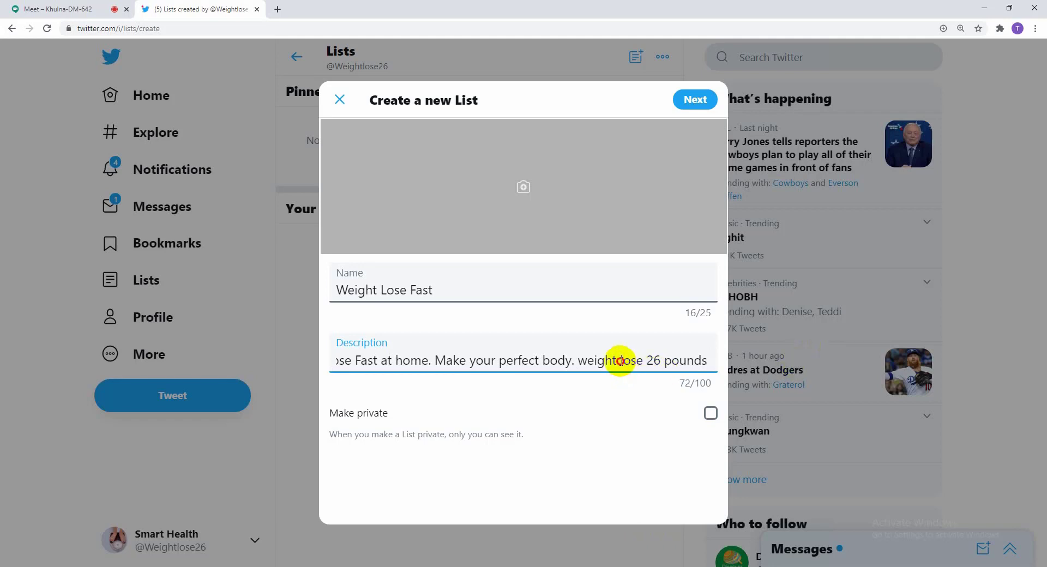
key(BackSpace)
key(BackSpace)
key(BackSpace)
key(BackSpace)
key(BackSpace)
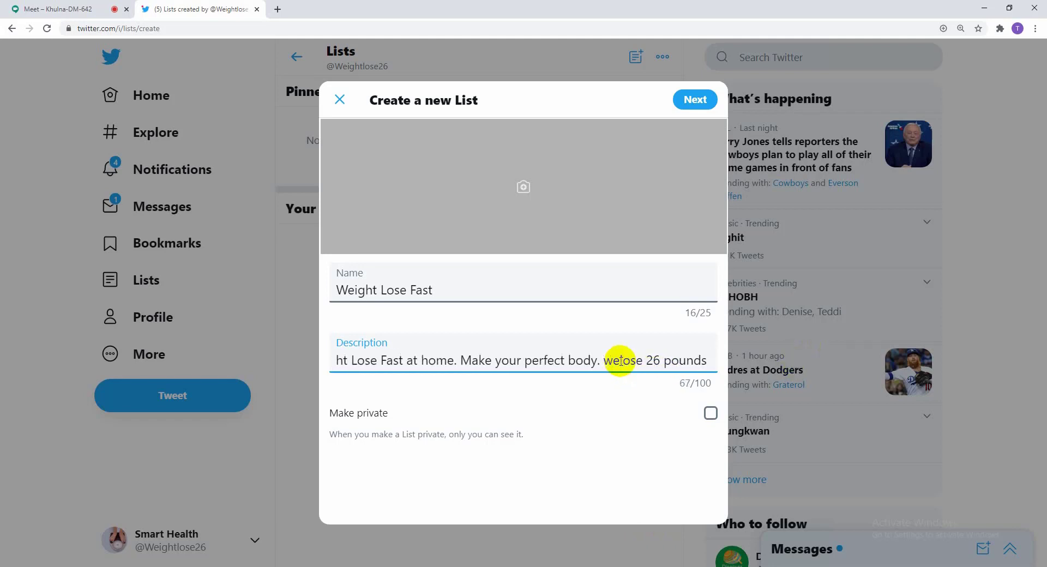
key(BackSpace)
key(BackSpace)
key(BackSpace)
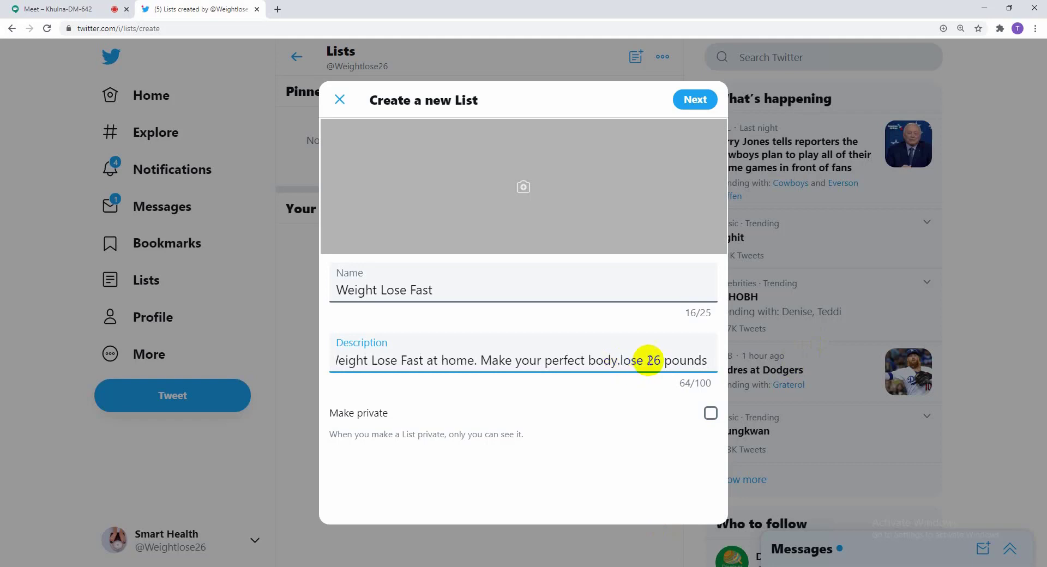
Step: Extend the description after "lose 26 pounds" with "without exercise and diet plan", and leave the new List form
click(714, 365)
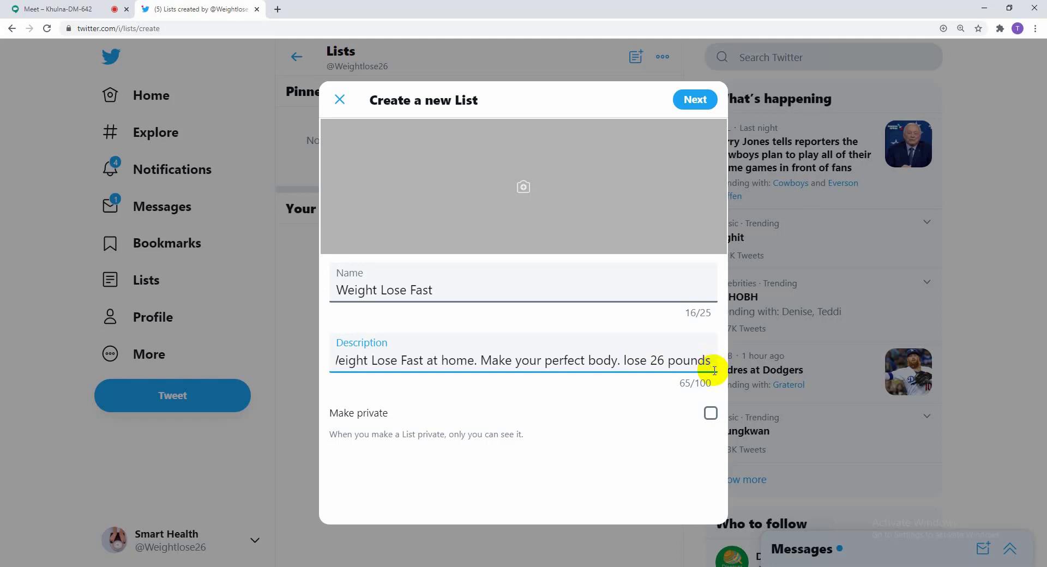
text(.)
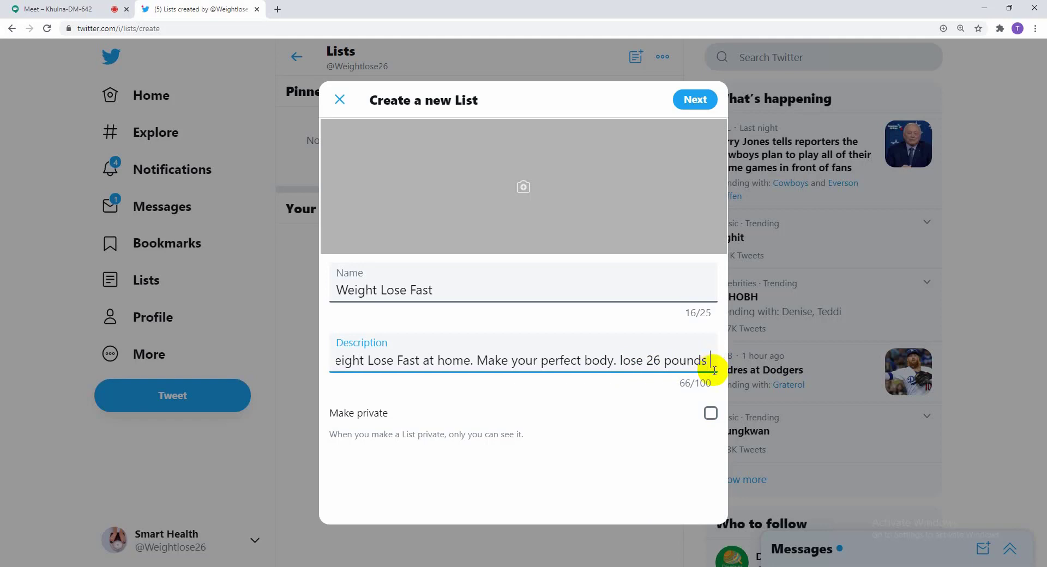
text( wi)
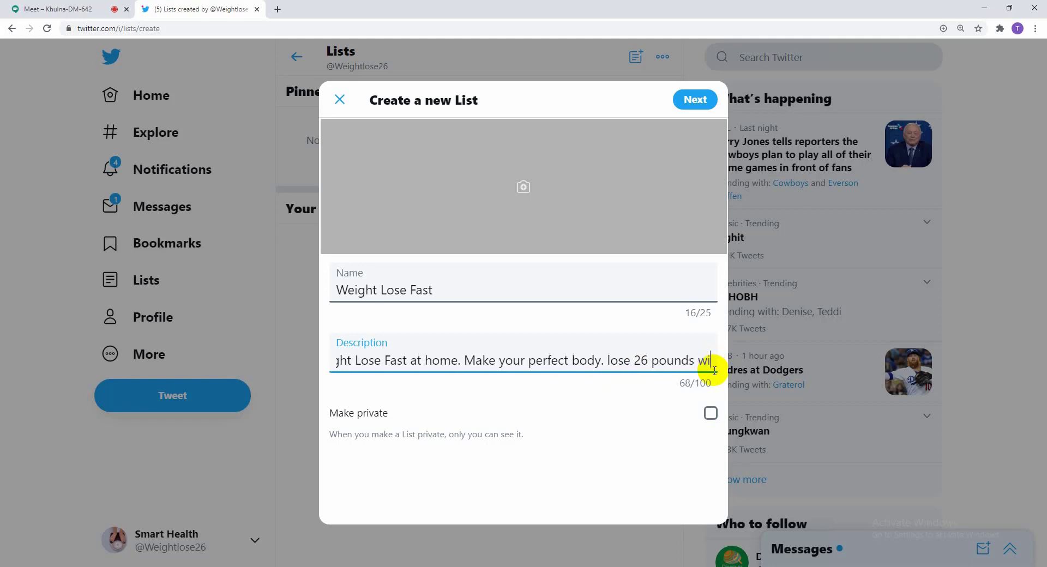
text(thout)
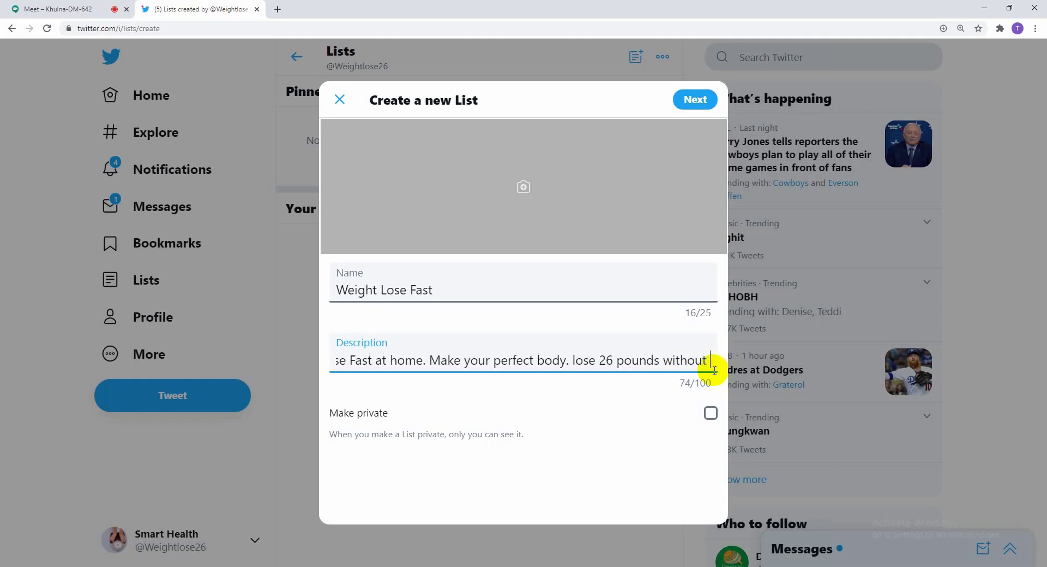
text(er)
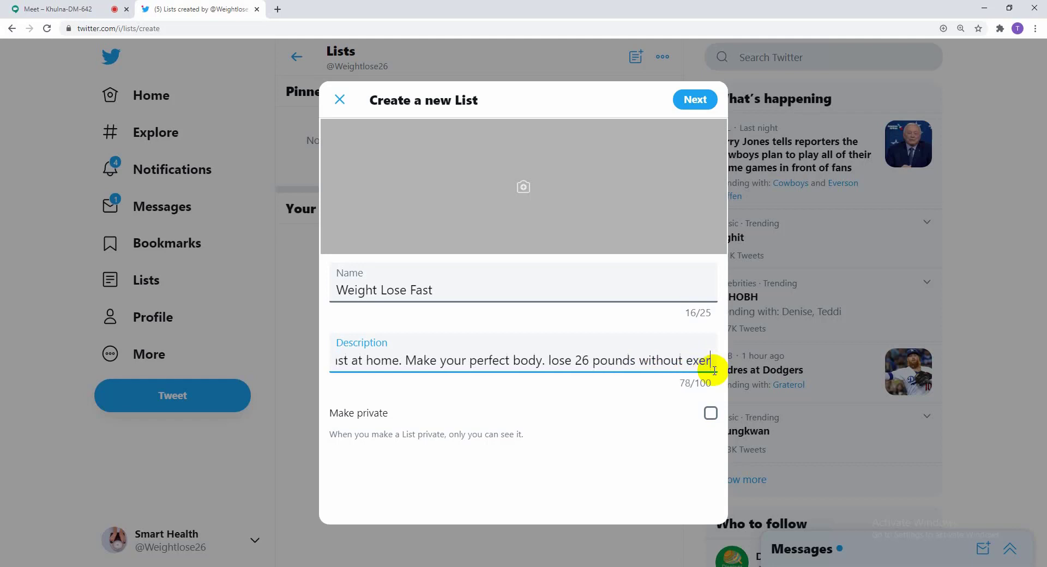
text(cise ans)
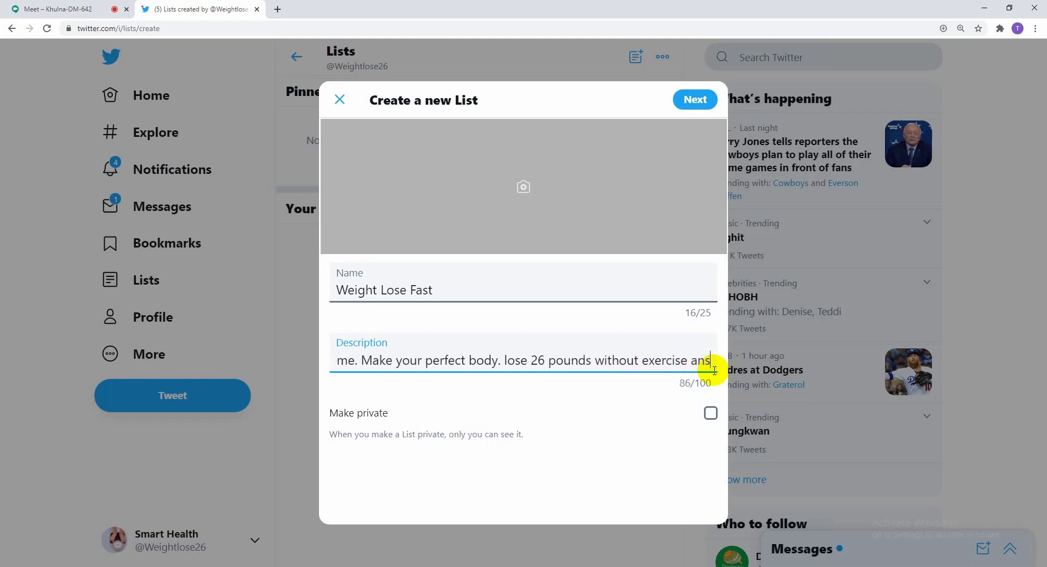
text(d)
key(F11)
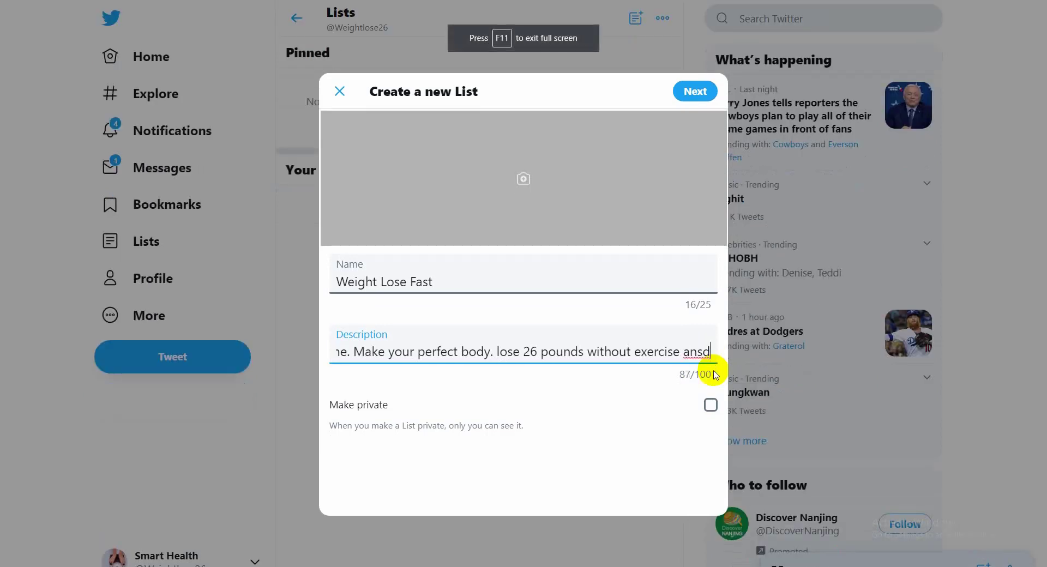
key(BackSpace)
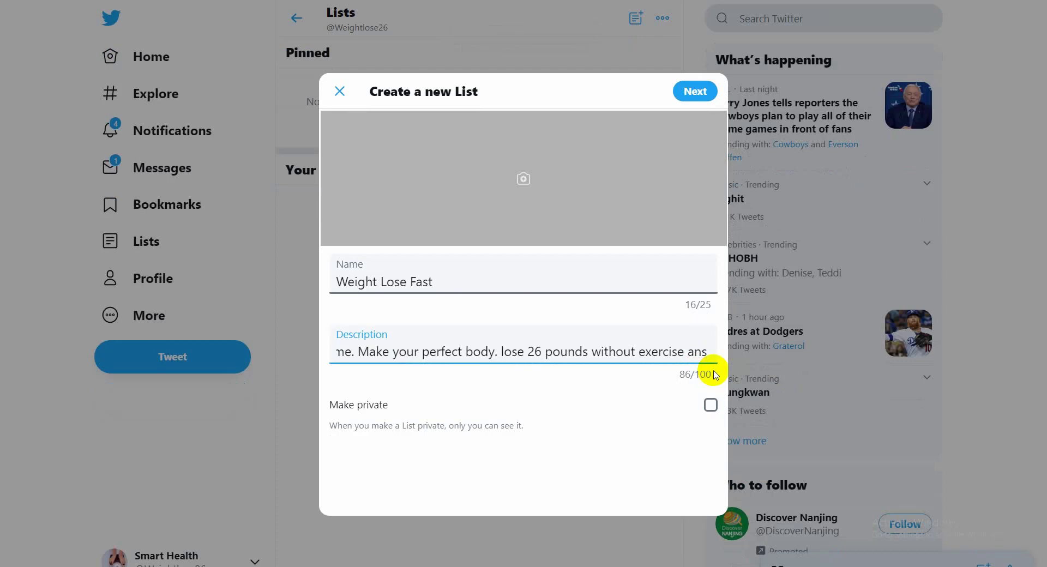
key(BackSpace)
text(d)
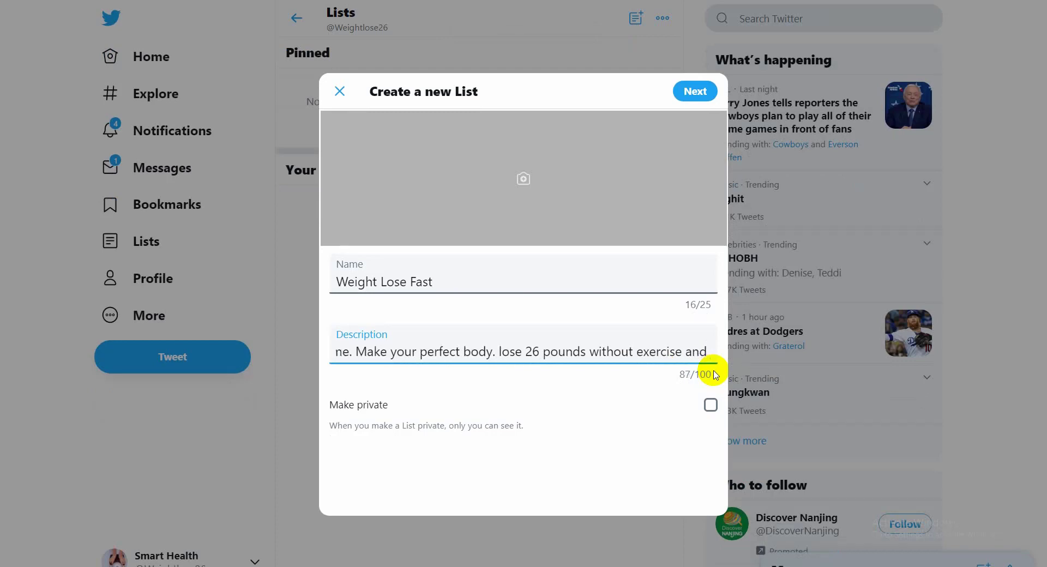
text( di)
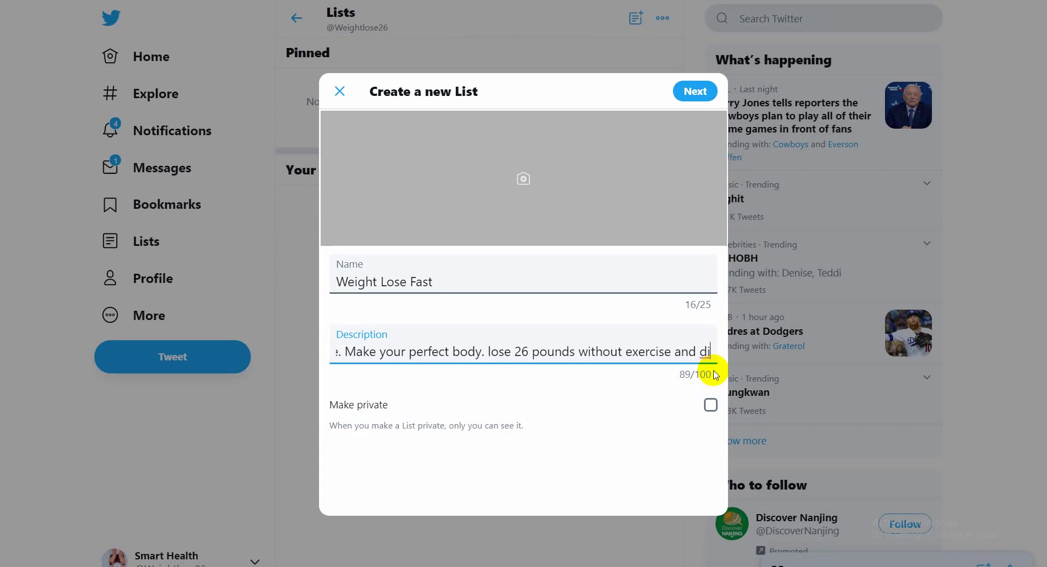
text(et p)
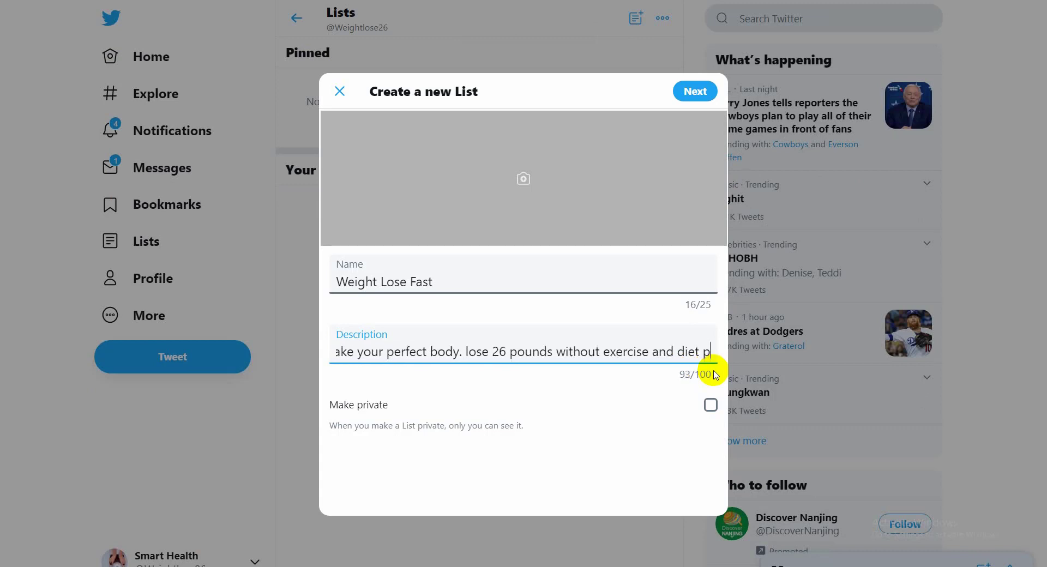
text(lan)
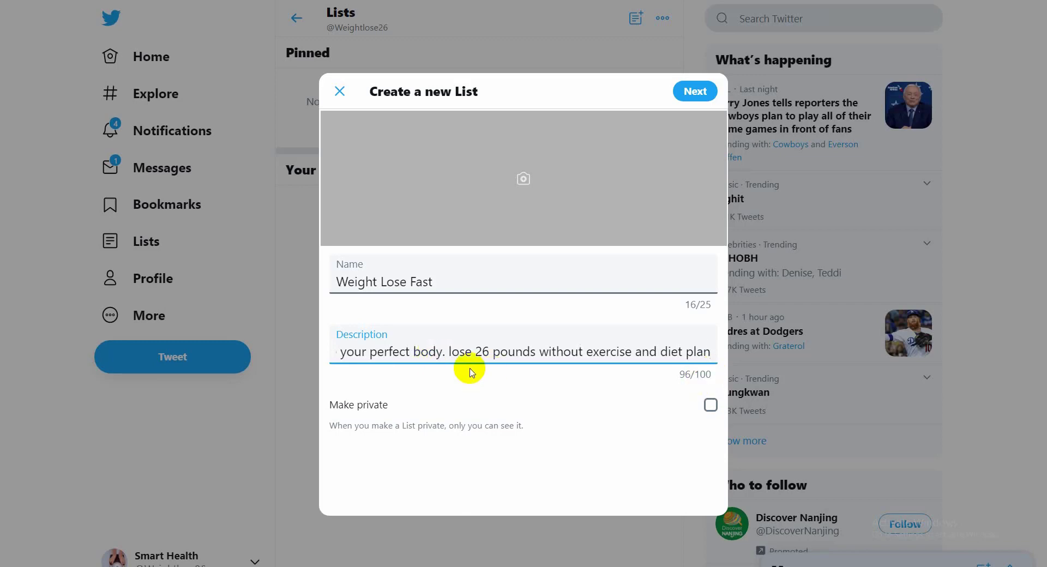
click(452, 353)
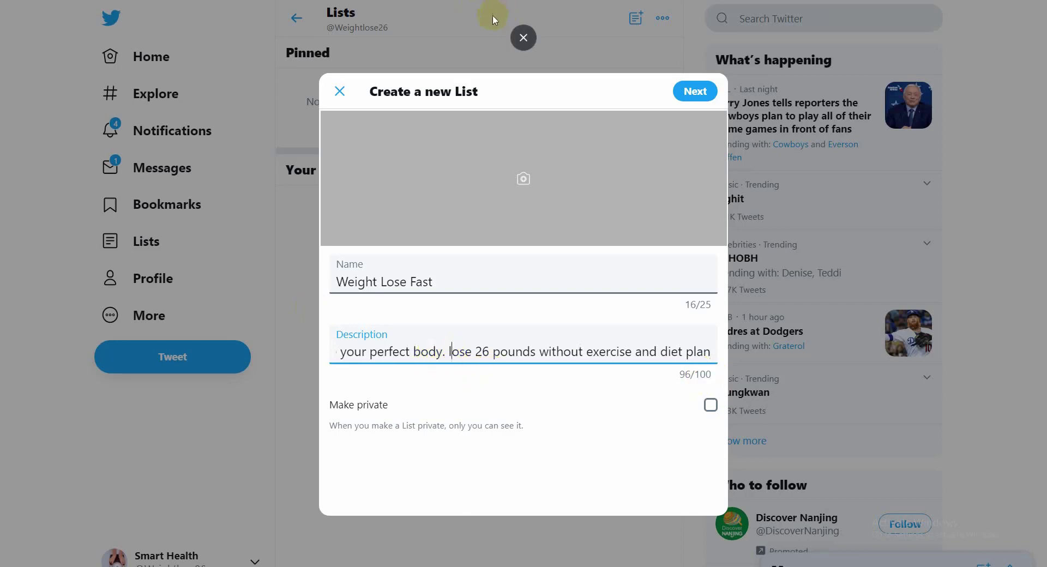
click(980, 221)
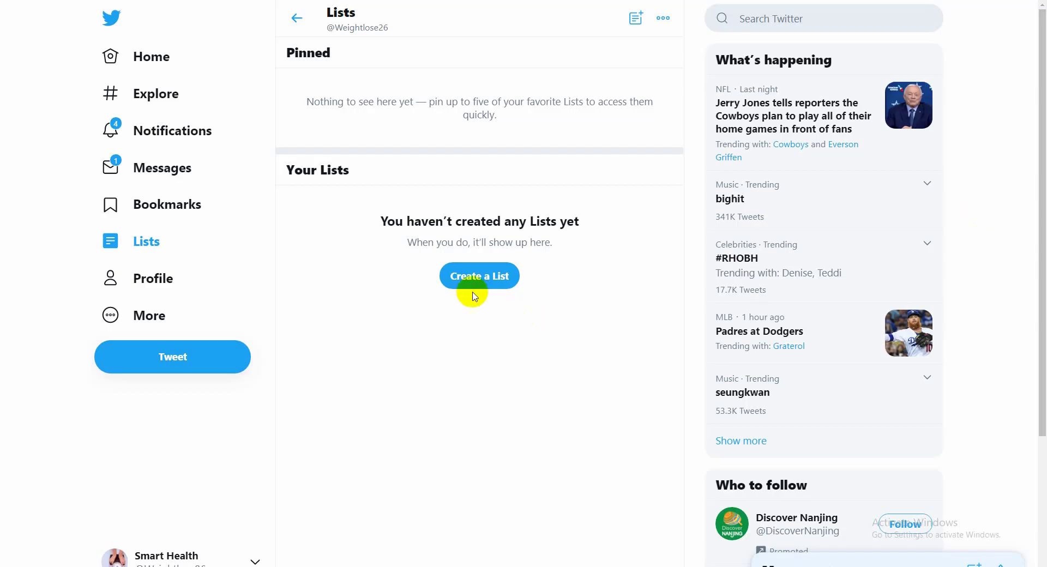
Step: Start creating a new List again and name it "Weight lose fast at home"
click(466, 285)
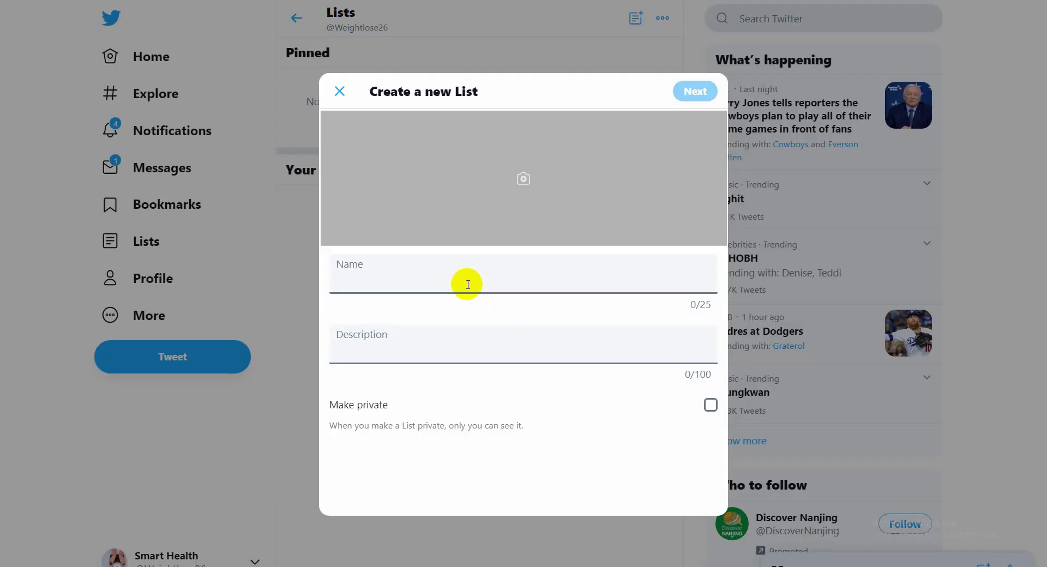
click(396, 284)
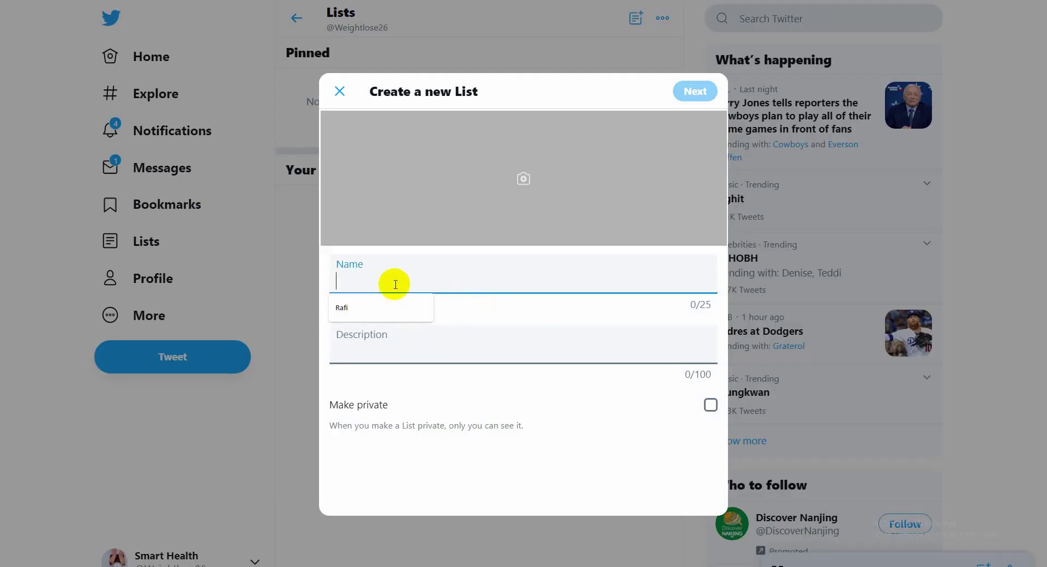
text(Weight lose at home)
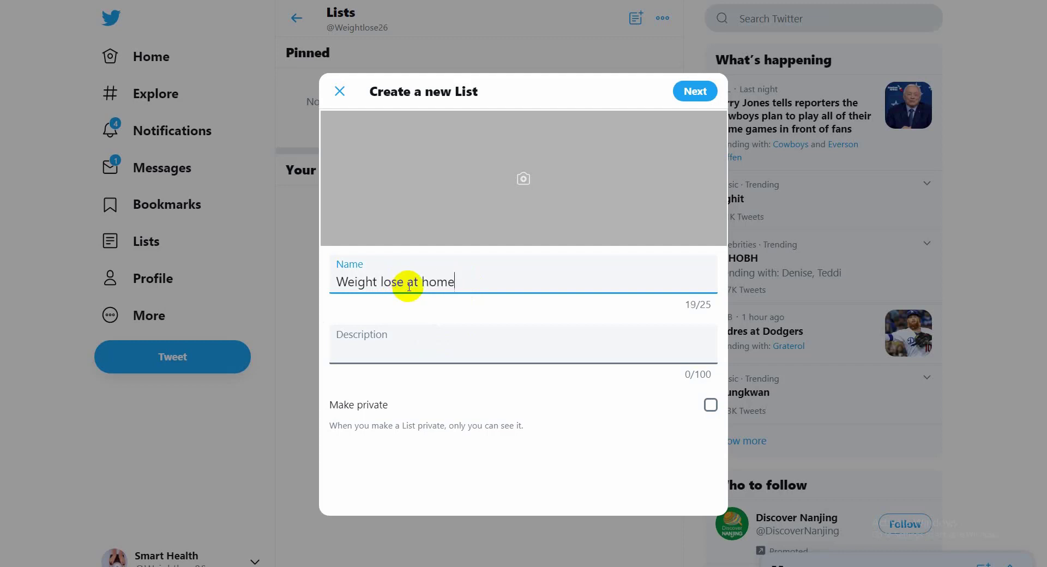
click(403, 285)
text(fast)
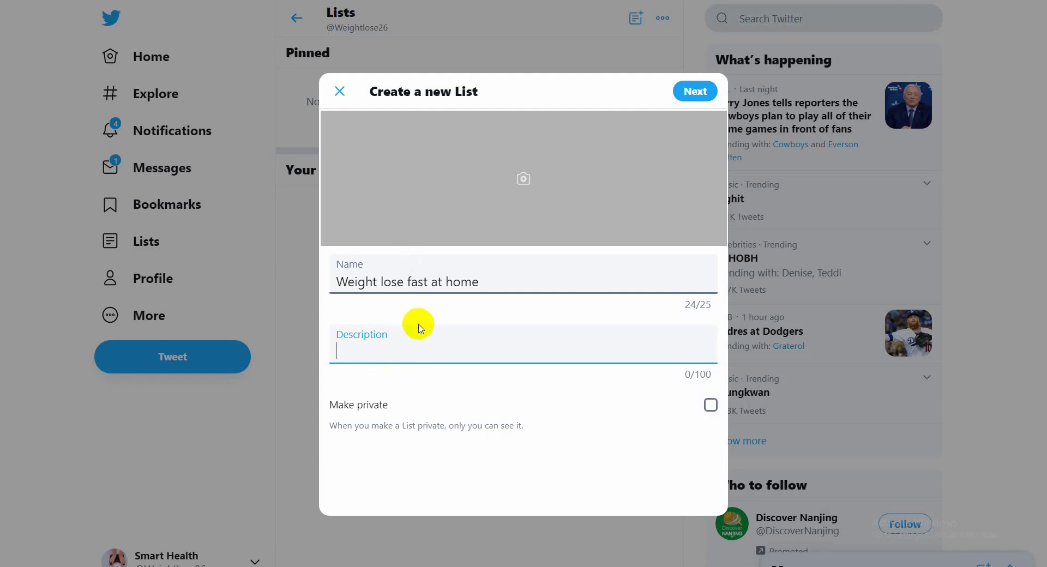
Step: Copy the full List name for reuse and shorten the name to "Weight lose fast"
click(493, 283)
drag(479, 282, 338, 285)
key(ctrl+c)
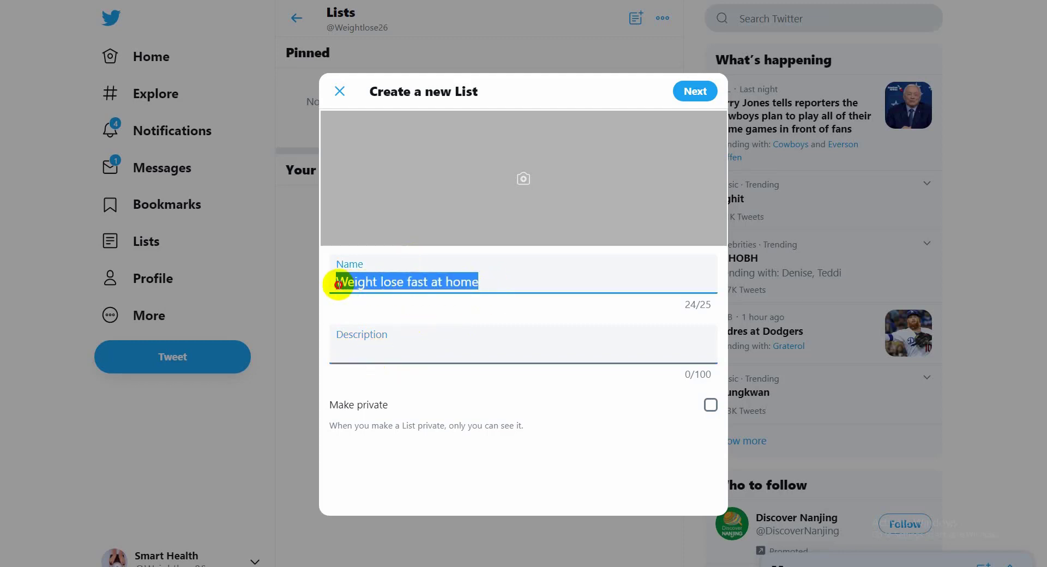
click(502, 287)
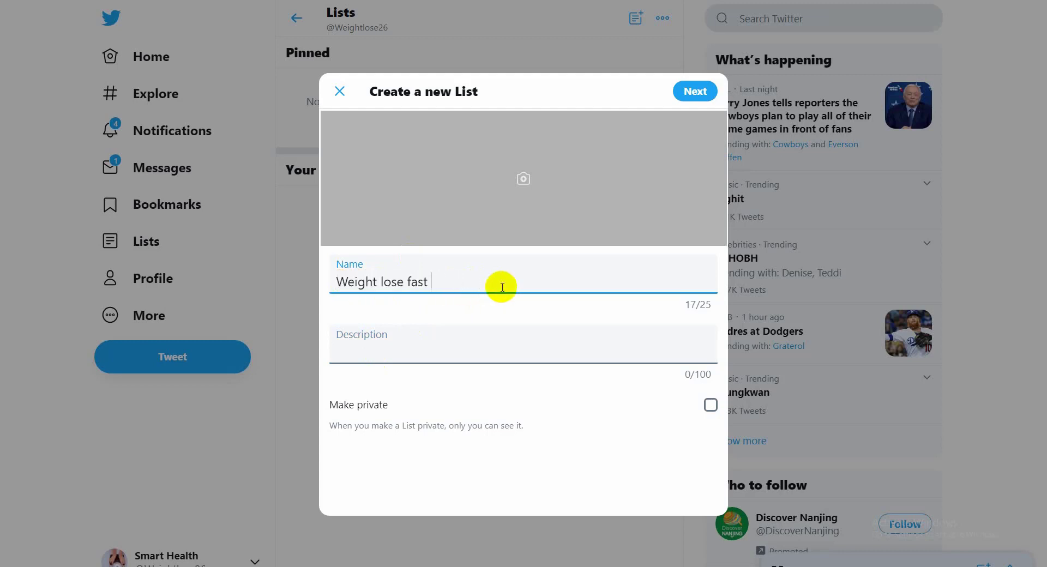
Step: Describe the List as "Weight lose fast at home. lose 36 pounds without exercise and diet plan", and continue to adding members
click(401, 356)
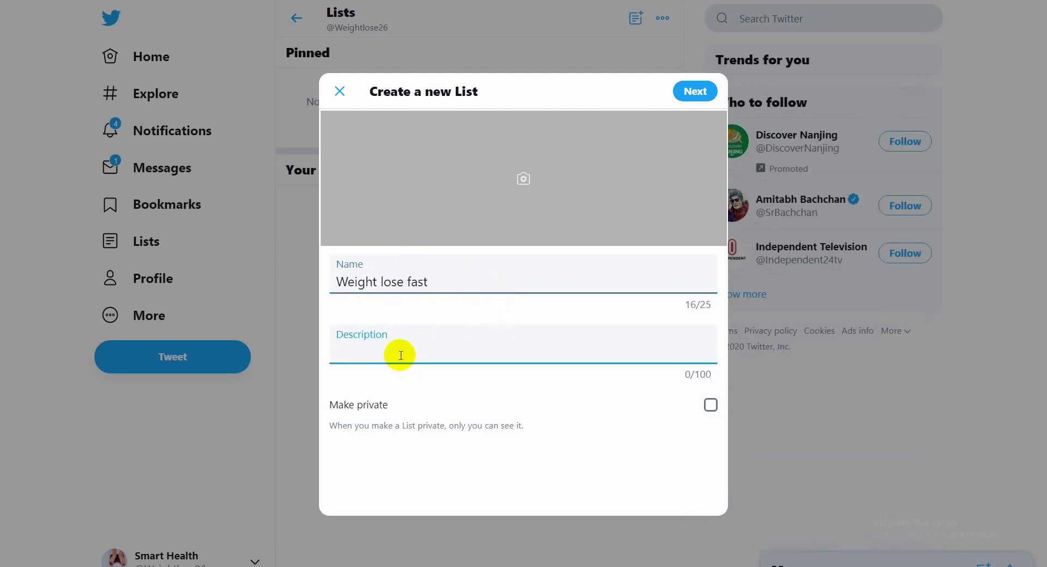
key(ctrl+v)
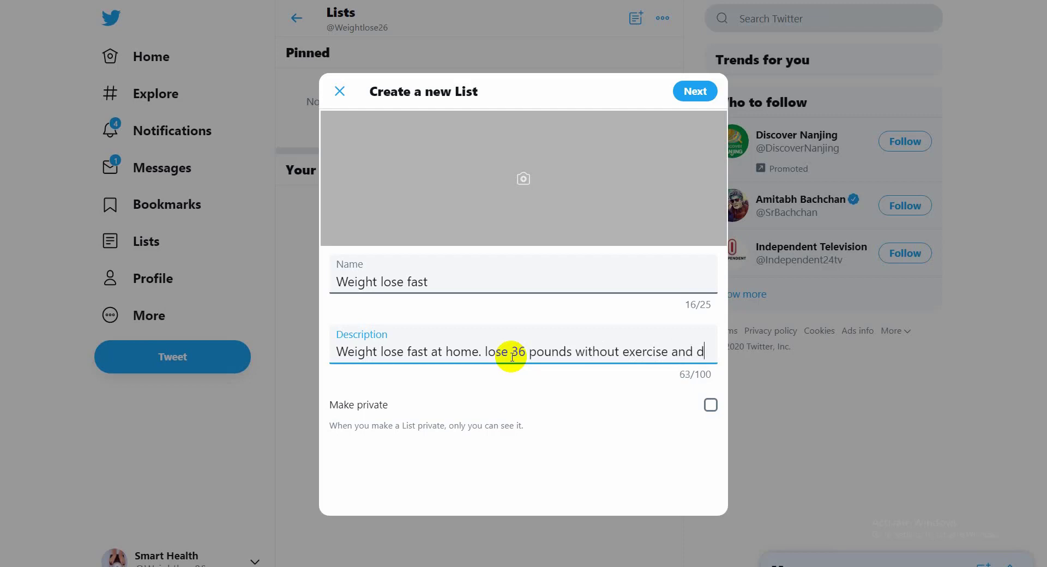
text(iet plan)
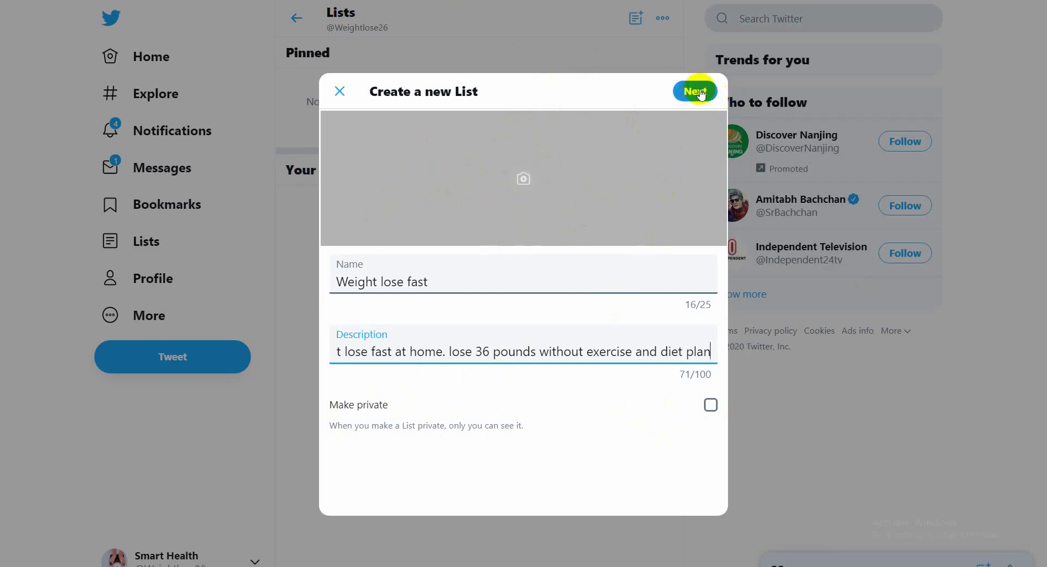
click(677, 109)
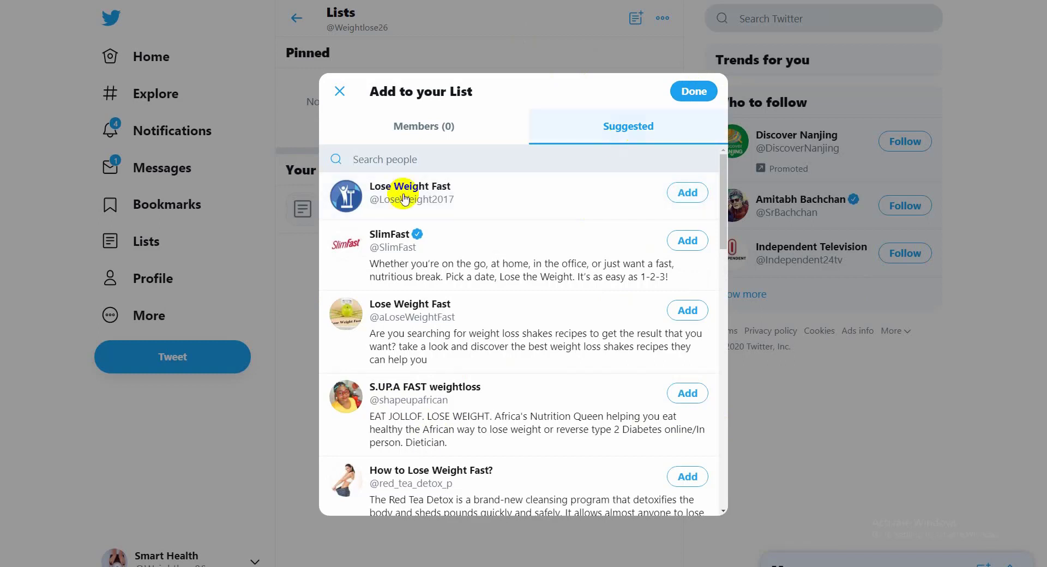
mouse_move(406, 203)
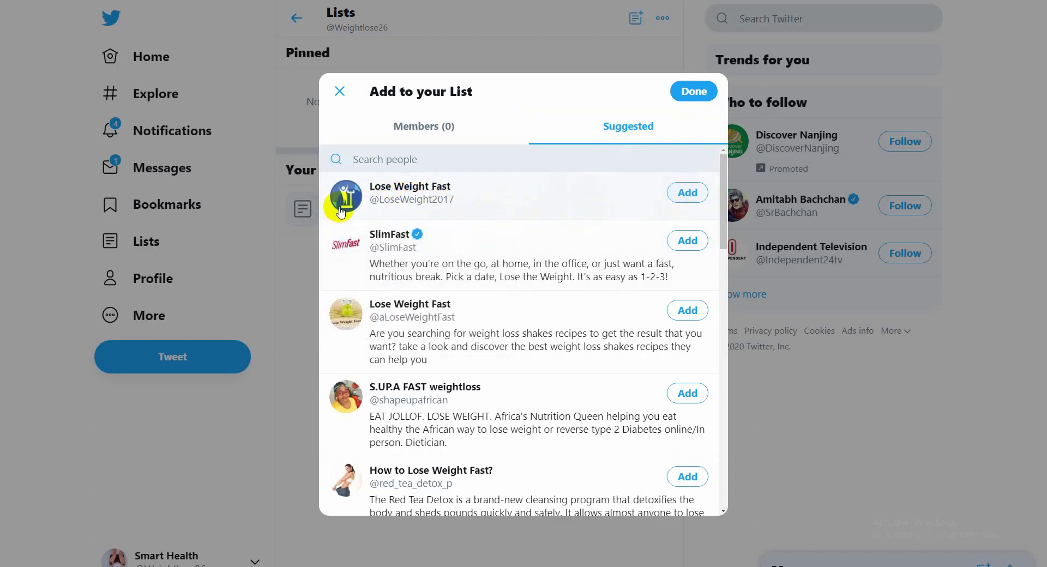
click(673, 319)
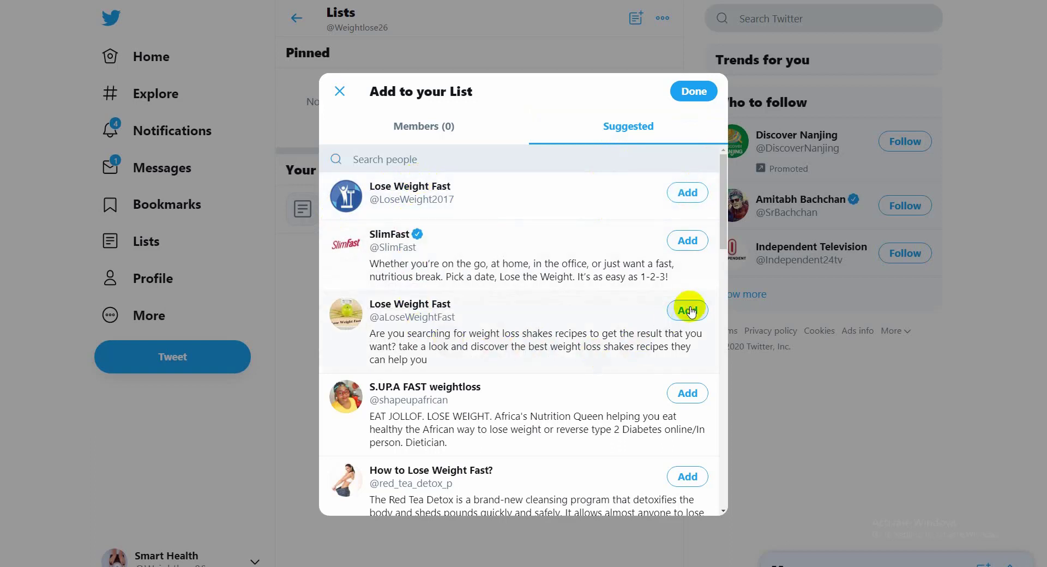
click(690, 205)
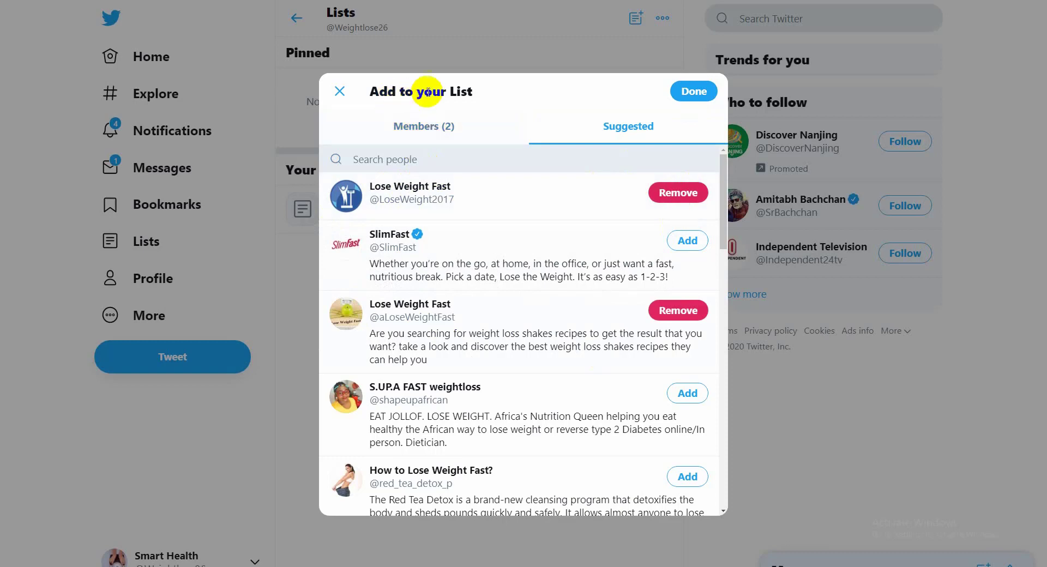
click(680, 402)
scroll(632, 431, down, 1)
click(687, 422)
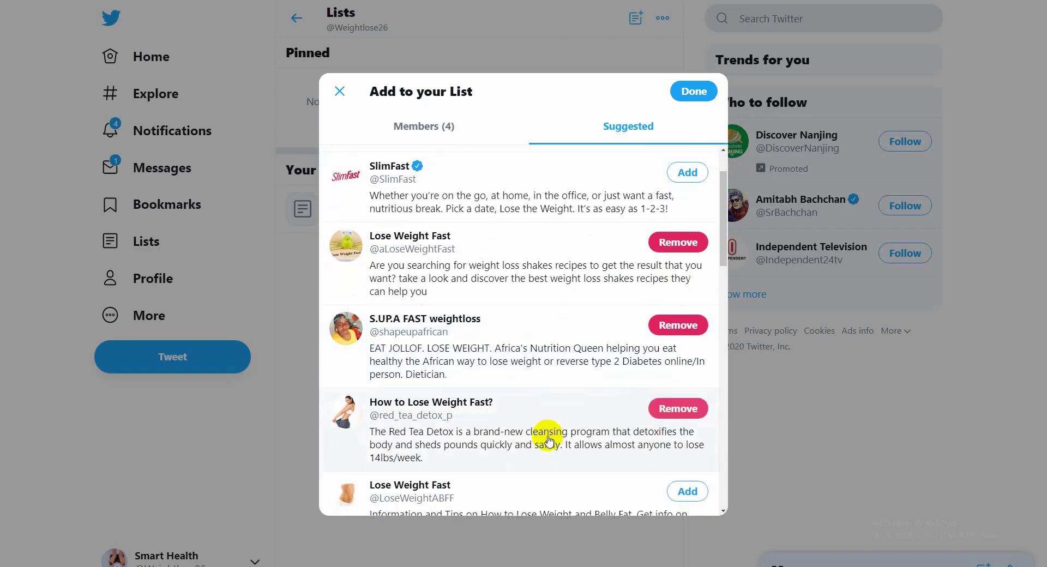
scroll(655, 415, down, 2)
click(685, 400)
scroll(638, 409, down, 2)
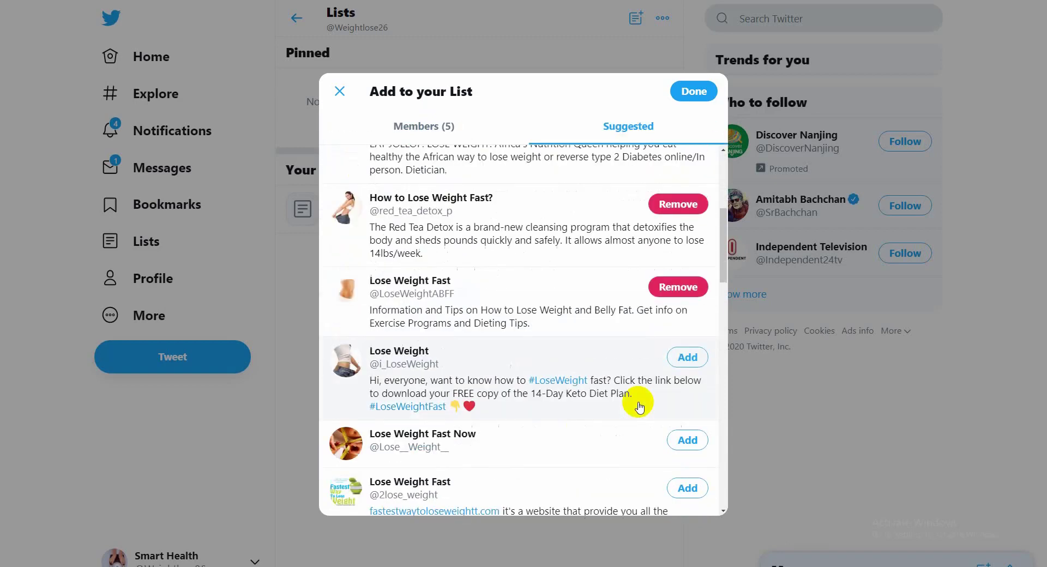
click(684, 358)
click(687, 441)
scroll(682, 414, down, 2)
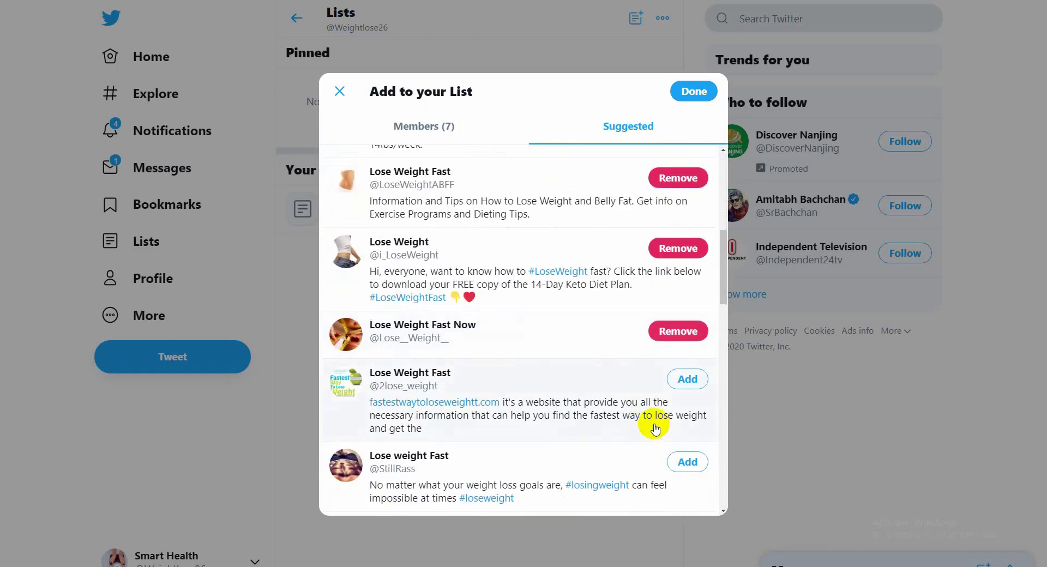
click(685, 380)
click(682, 463)
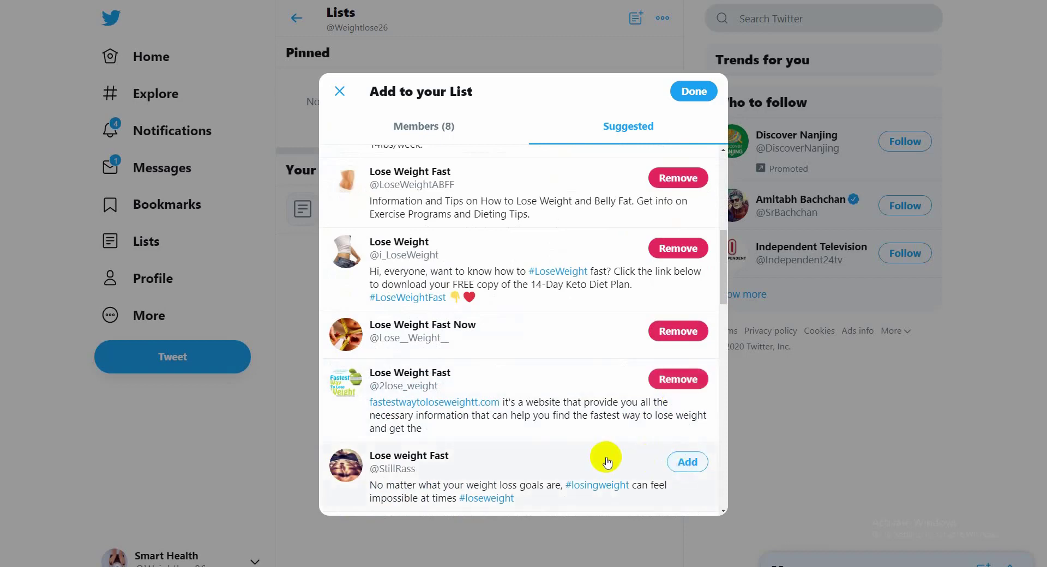
scroll(671, 437, down, 3)
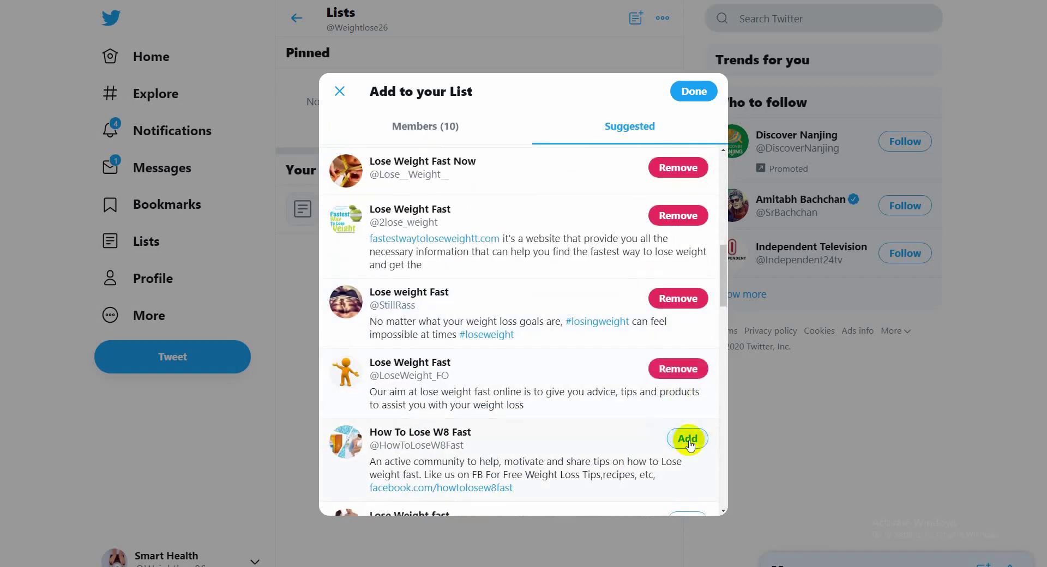
click(688, 439)
scroll(698, 420, down, 2)
click(686, 414)
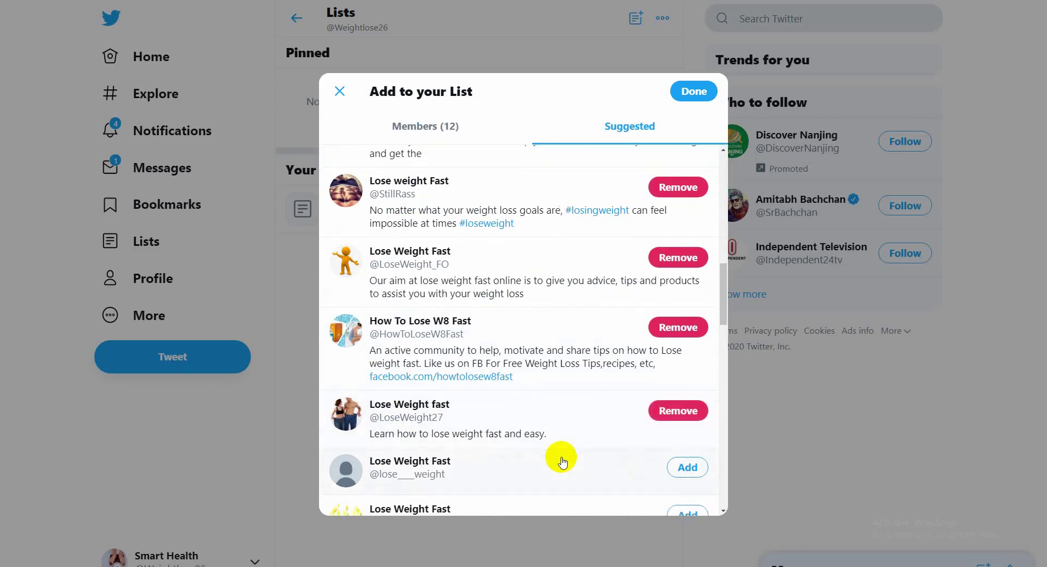
scroll(660, 422, down, 1)
click(682, 423)
click(678, 457)
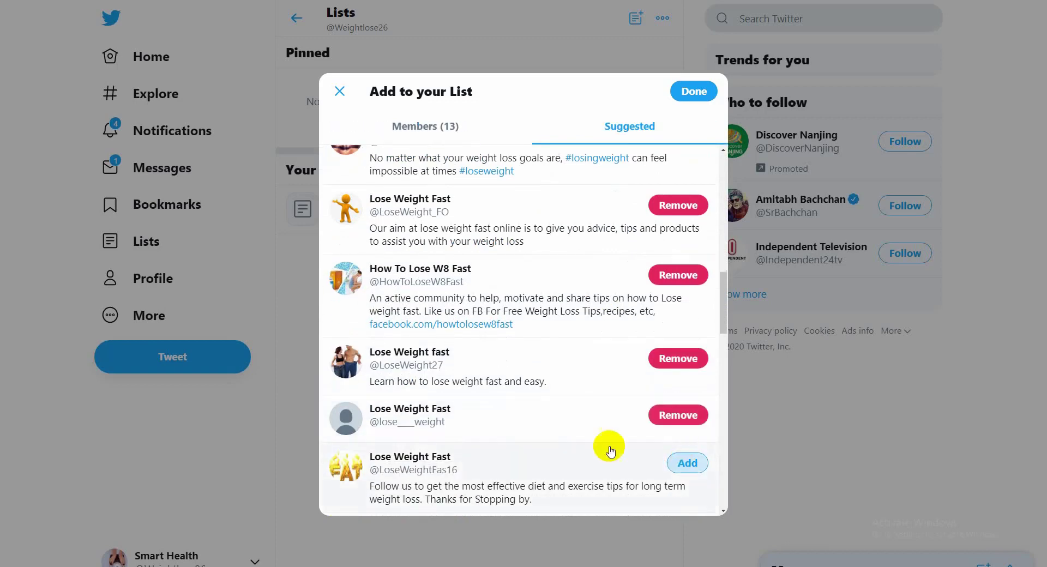
scroll(573, 444, down, 3)
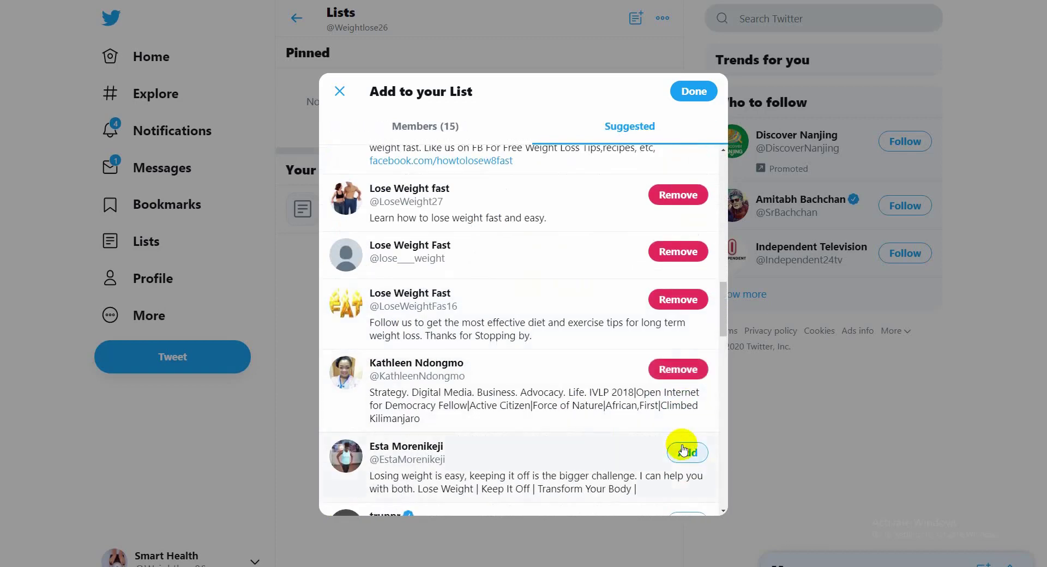
click(683, 451)
scroll(594, 436, down, 2)
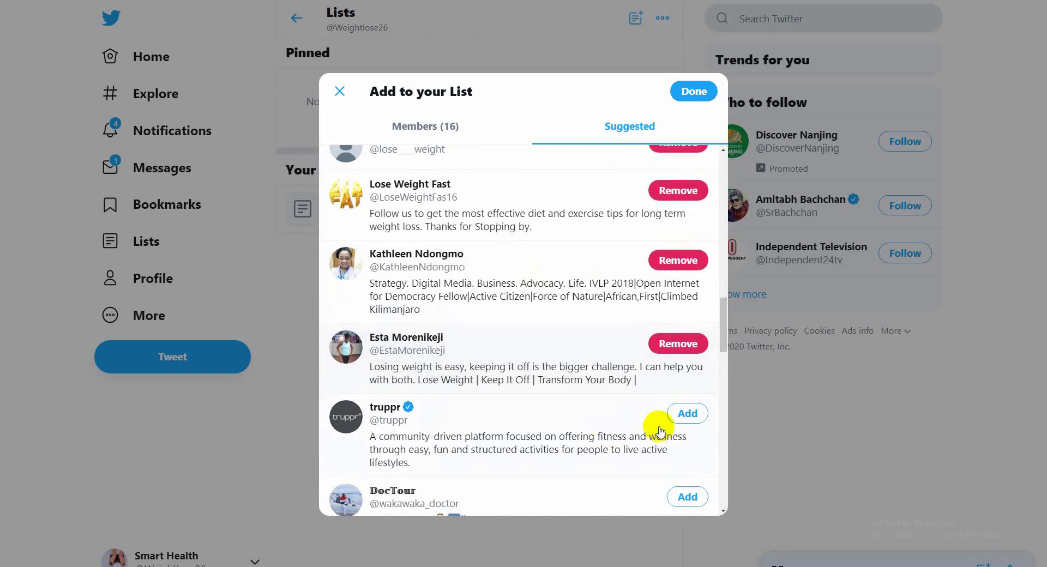
click(540, 462)
scroll(600, 431, down, 2)
click(683, 392)
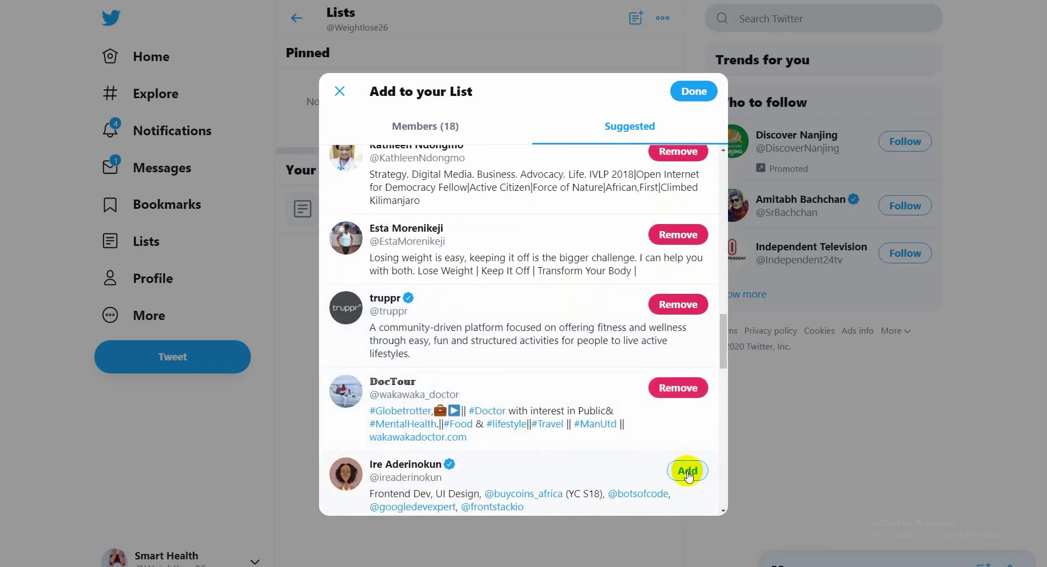
click(689, 473)
scroll(573, 444, down, 3)
click(691, 377)
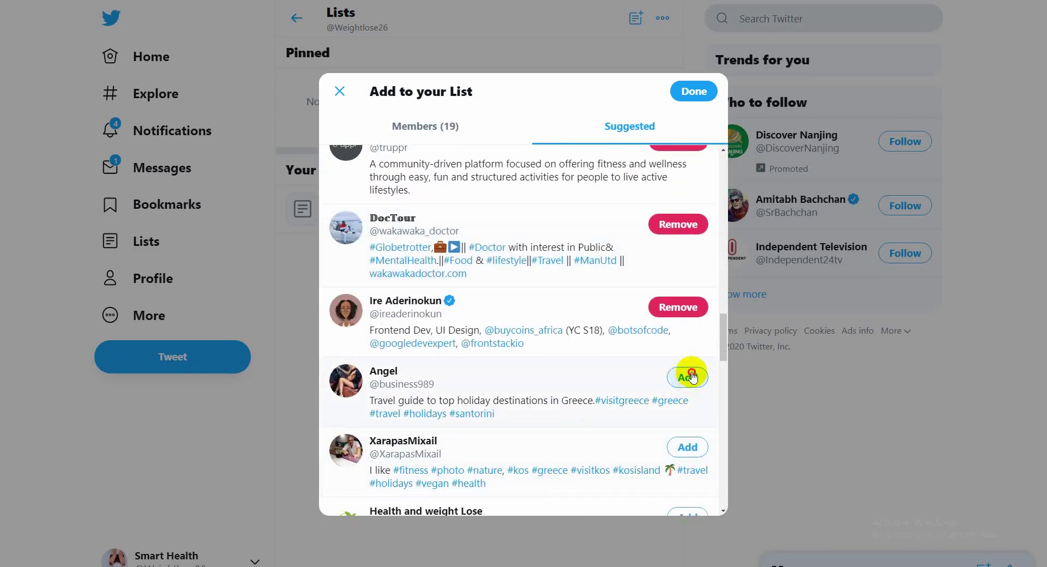
click(686, 448)
scroll(572, 447, up, 4)
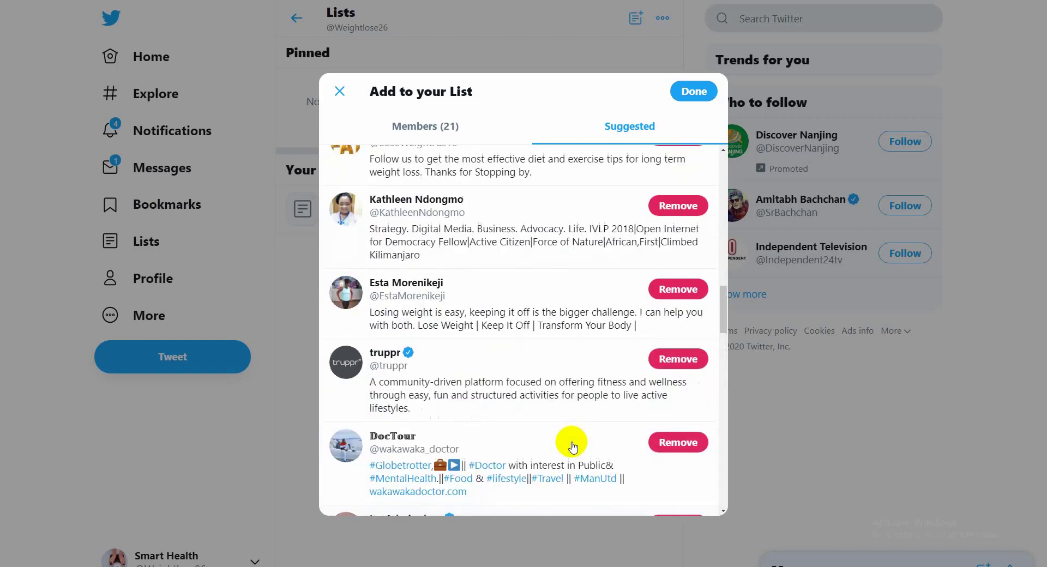
scroll(571, 446, up, 10)
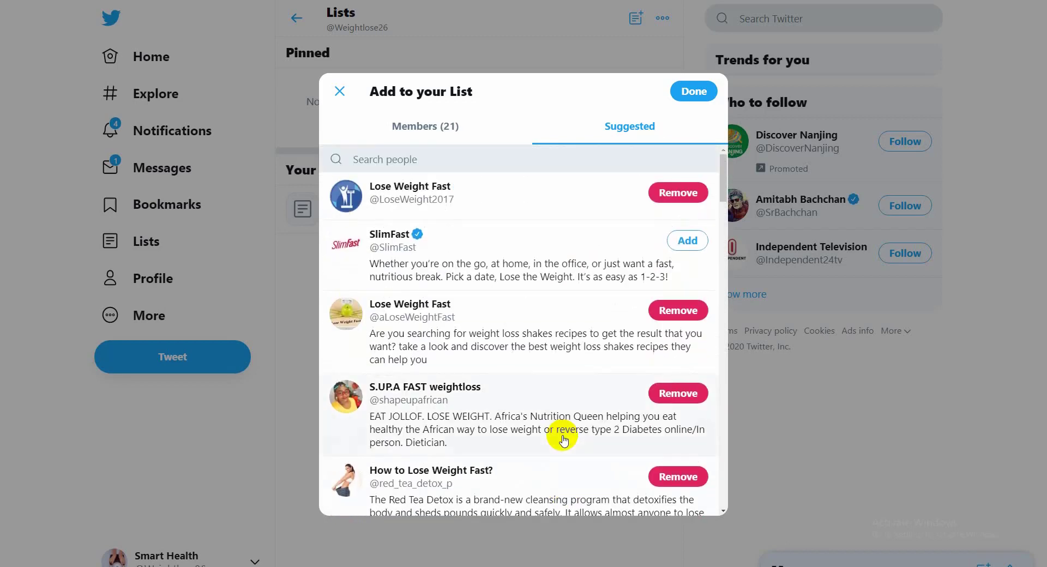
click(686, 241)
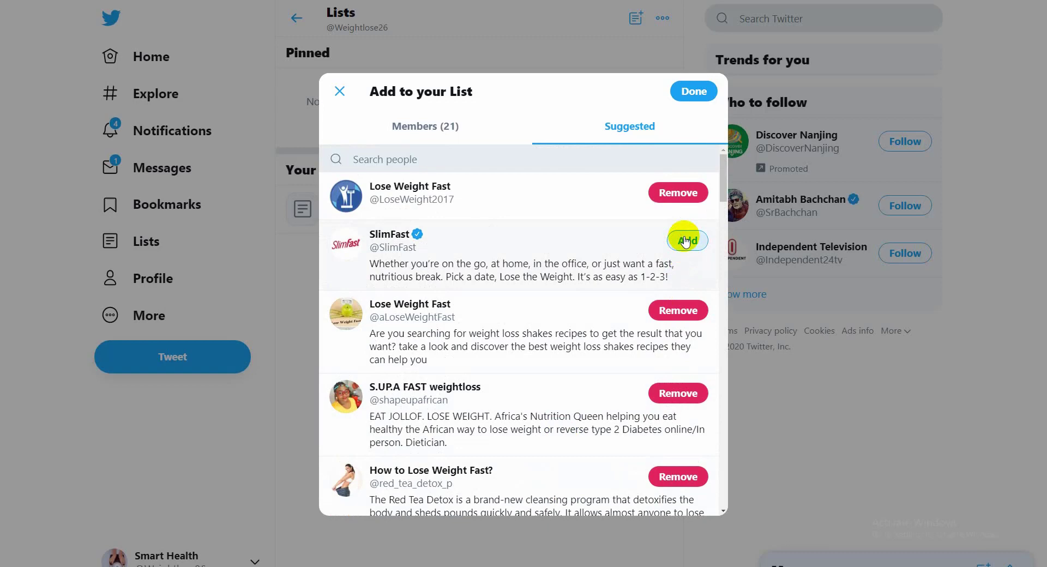
click(378, 159)
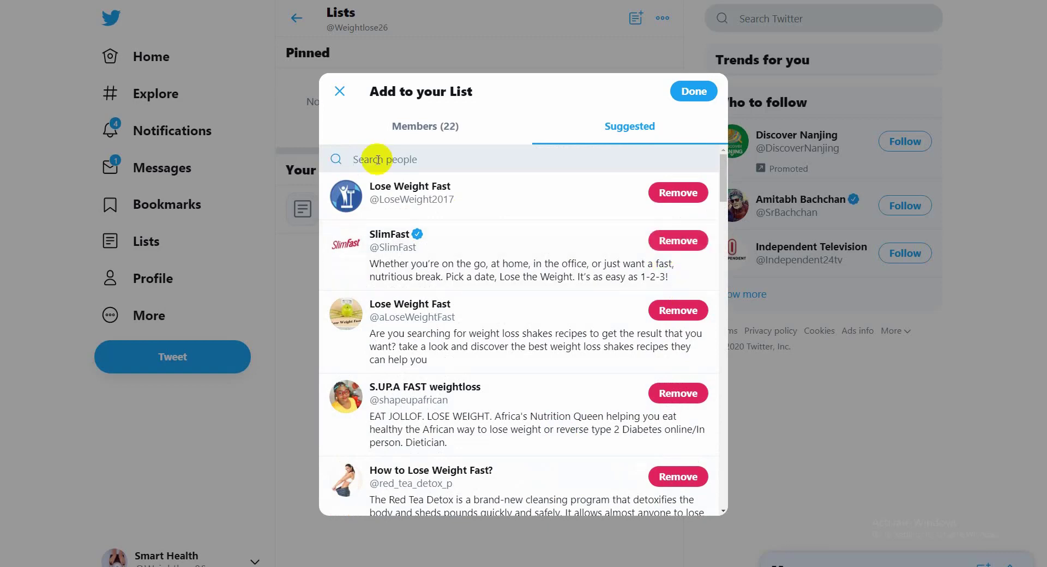
text(weig)
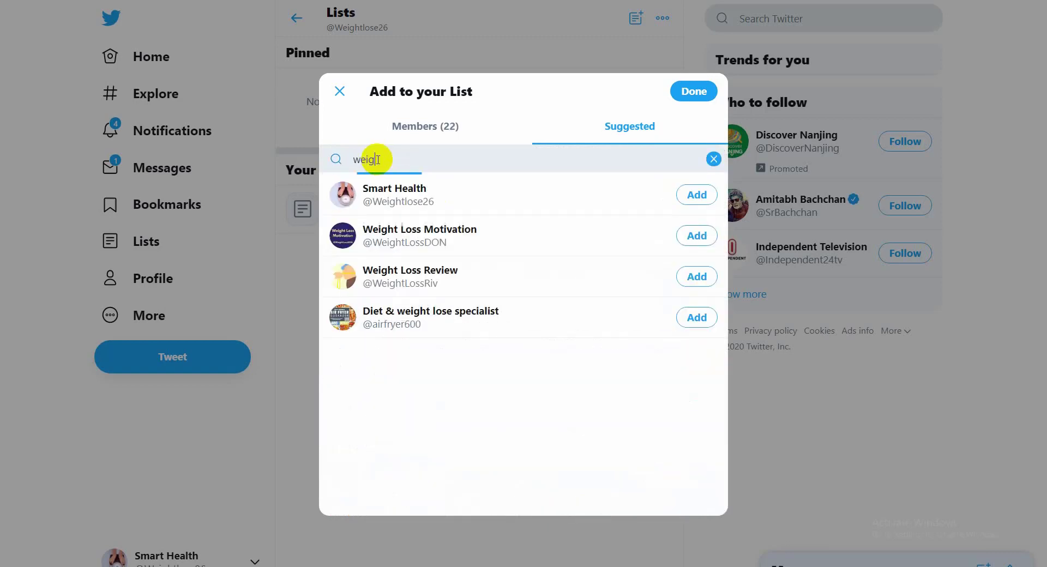
text(ht lose)
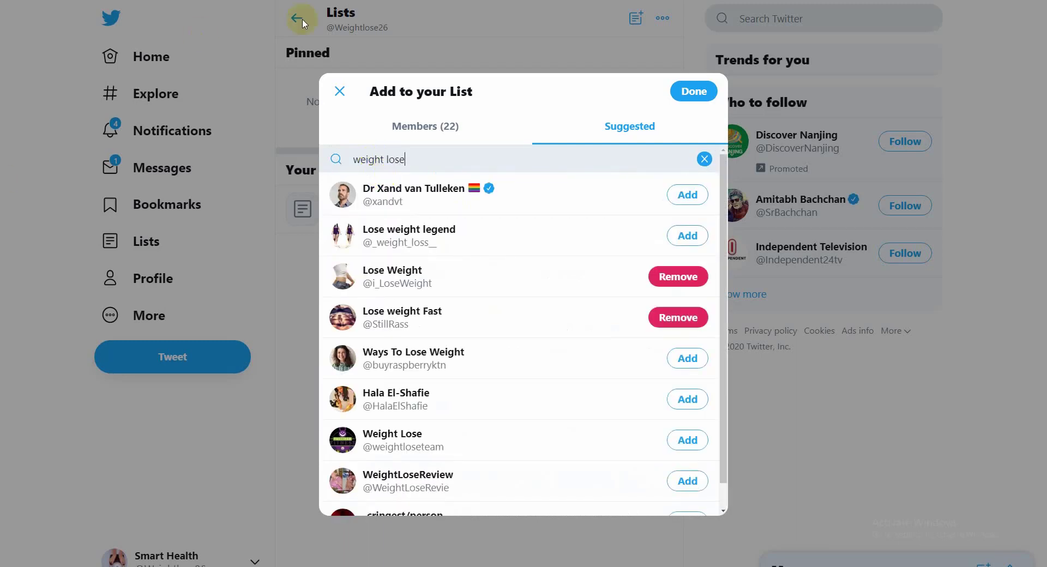
click(701, 236)
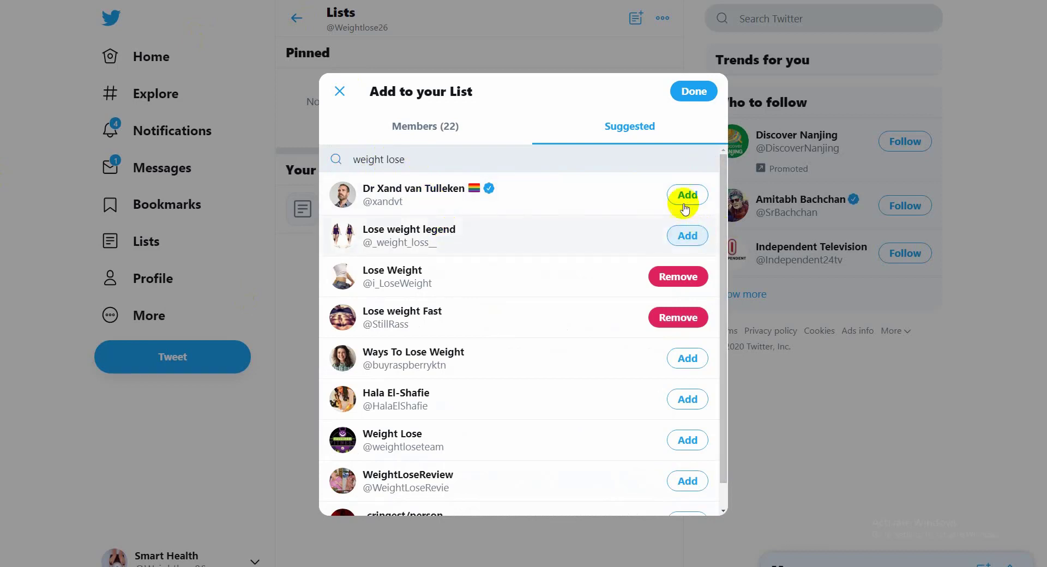
click(688, 201)
scroll(573, 327, down, 1)
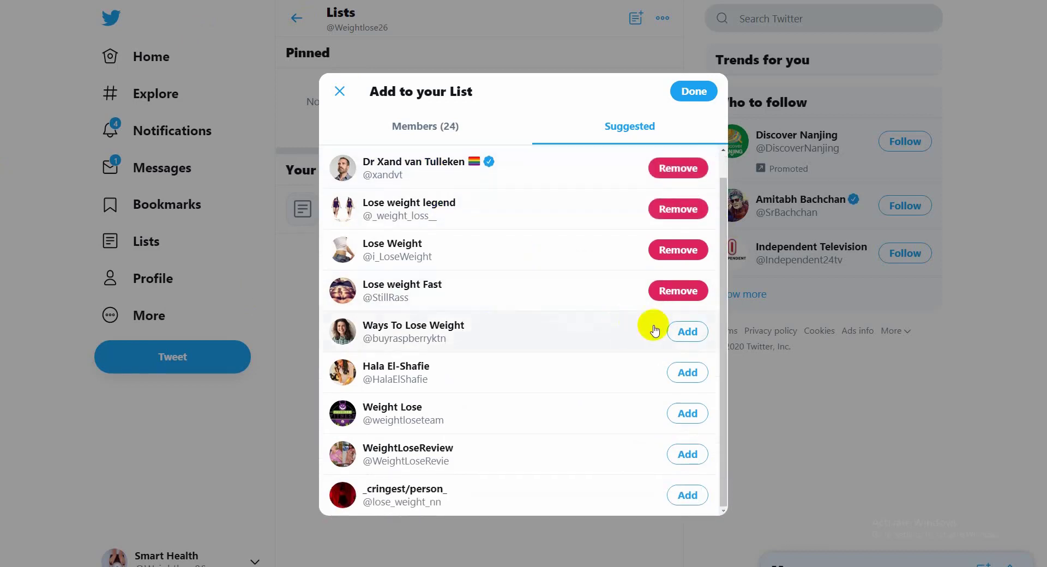
click(690, 332)
click(688, 373)
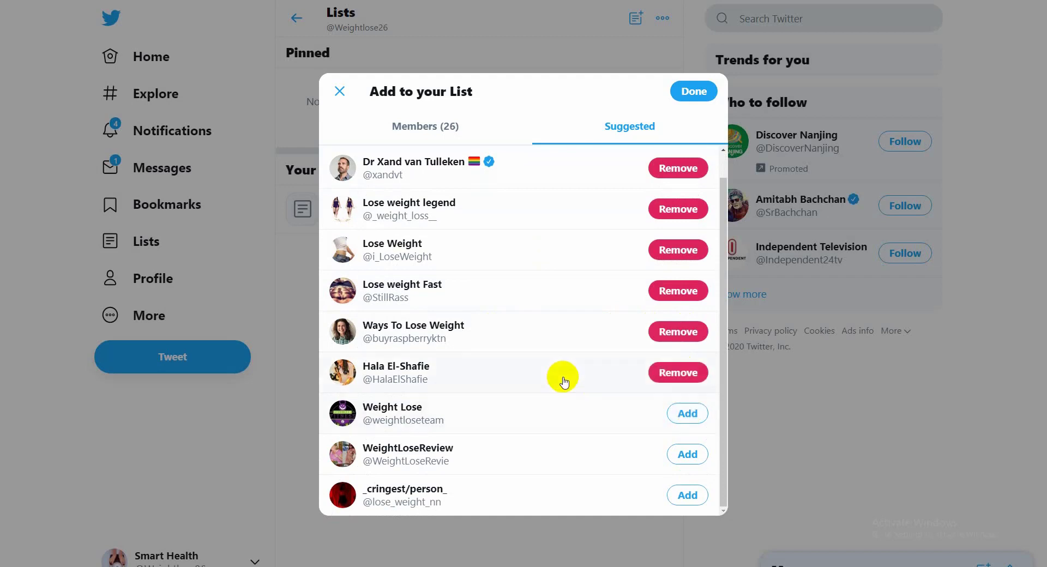
click(688, 413)
click(687, 458)
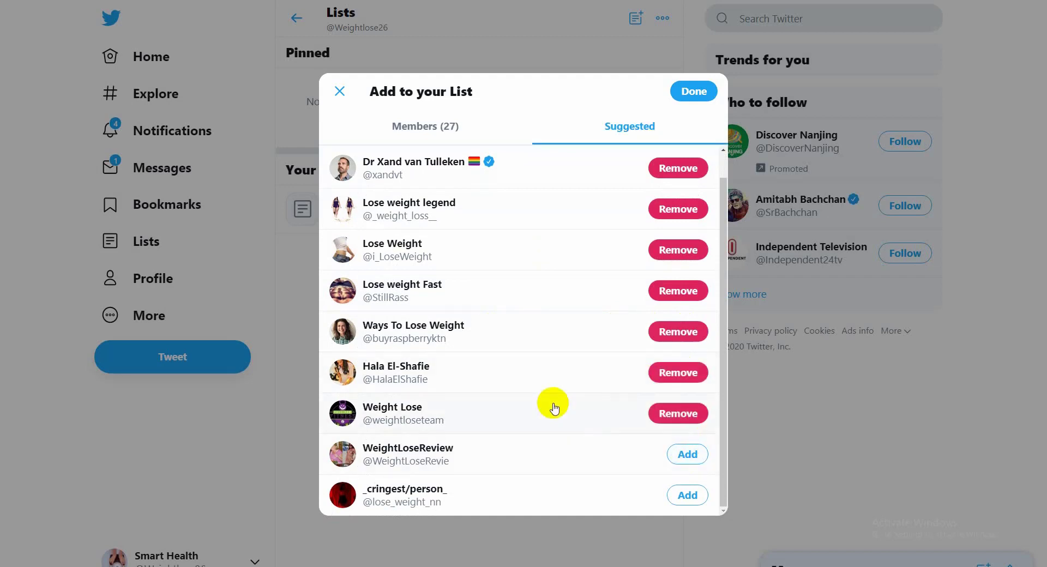
click(688, 494)
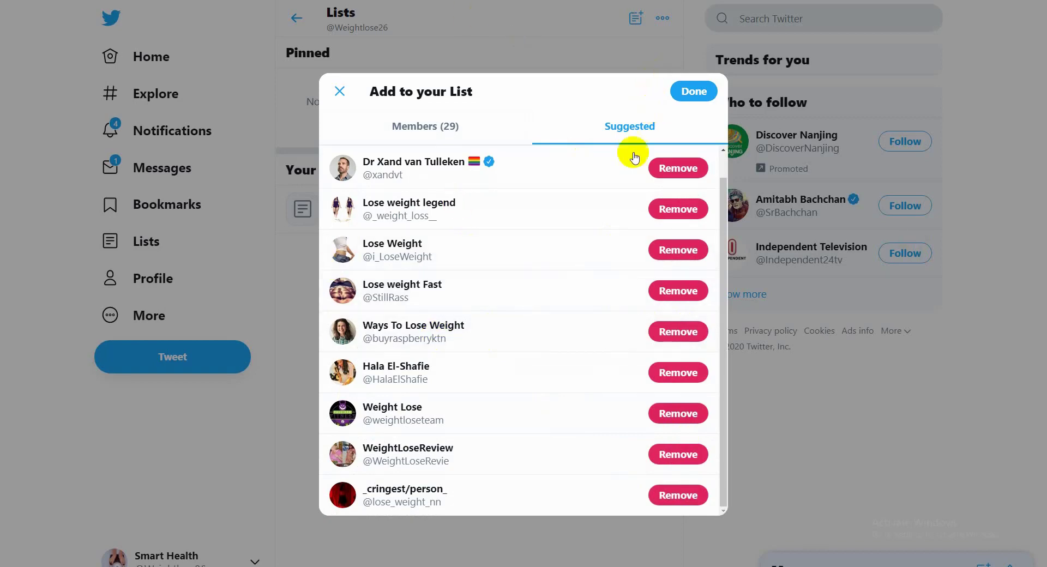
click(694, 93)
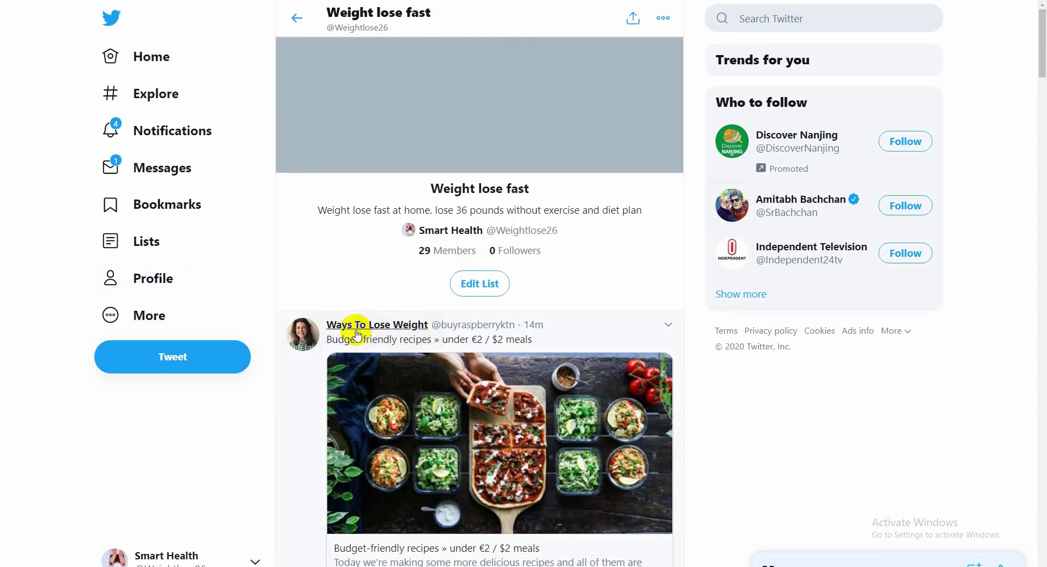
Step: Look through the tweets from members in the Weight lose fast List's timeline and return to its beginning
scroll(377, 345, down, 8)
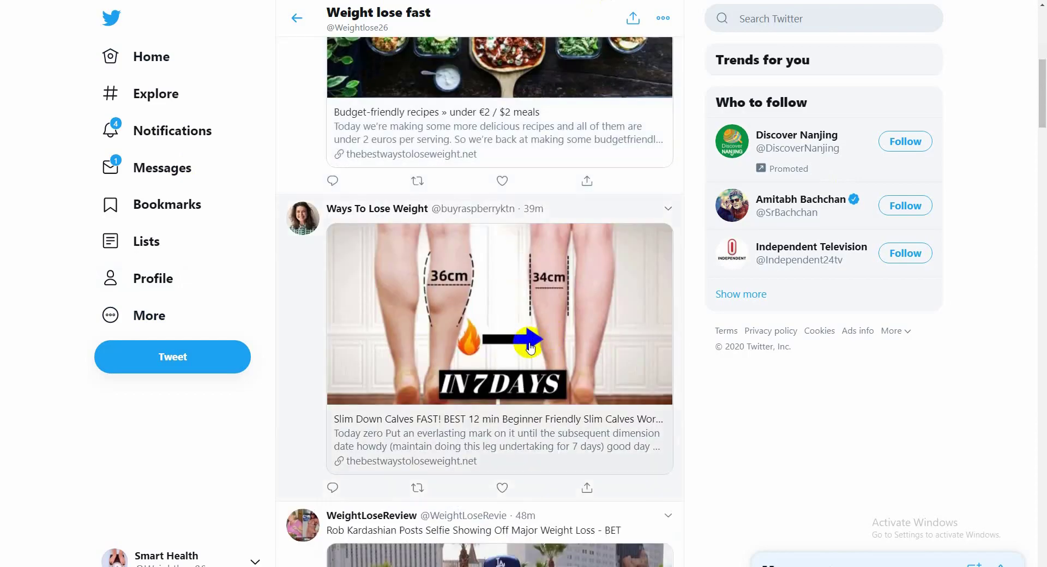
scroll(531, 347, down, 20)
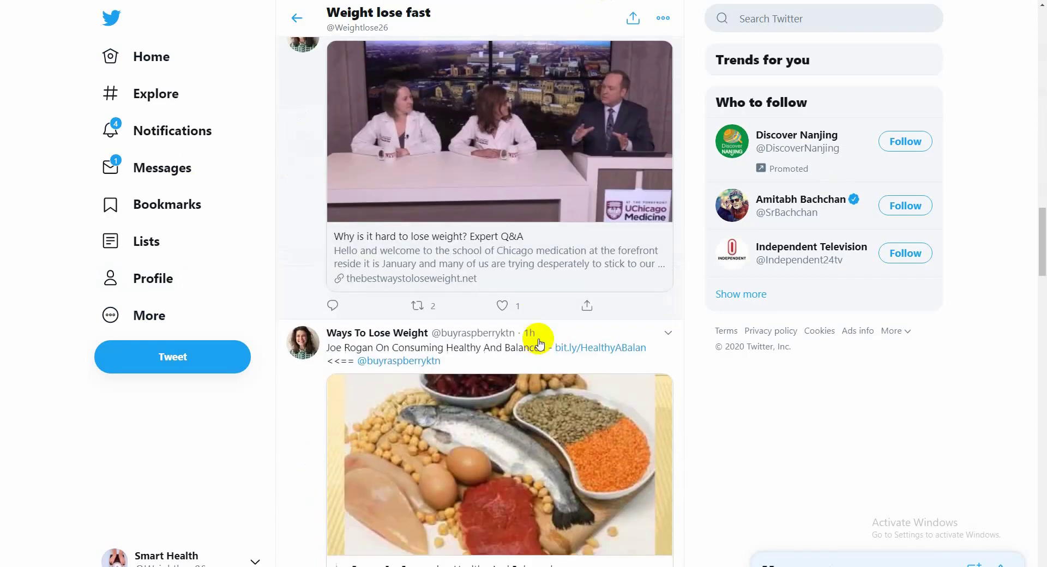
scroll(539, 343, down, 20)
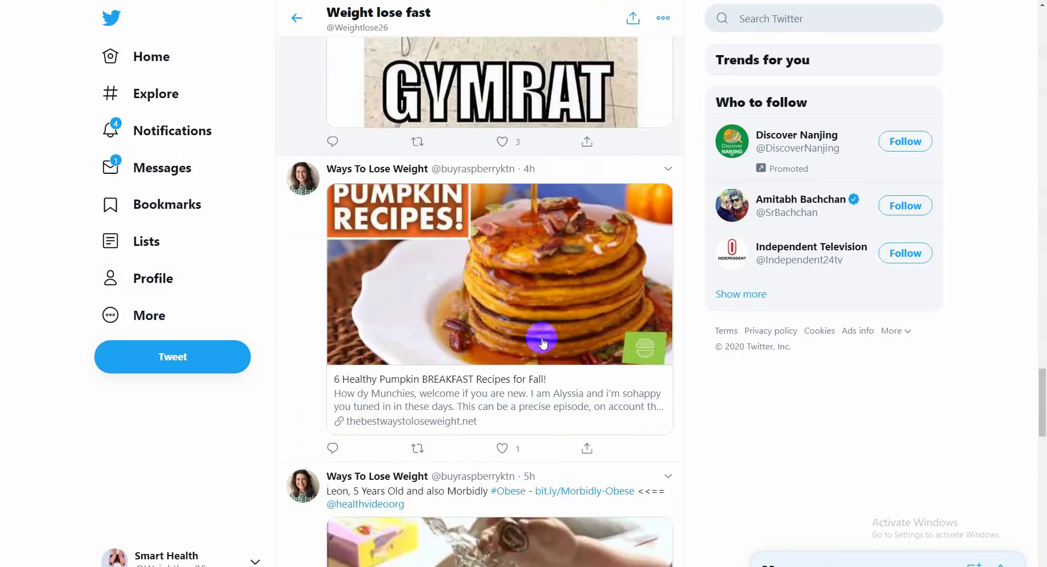
scroll(542, 342, down, 20)
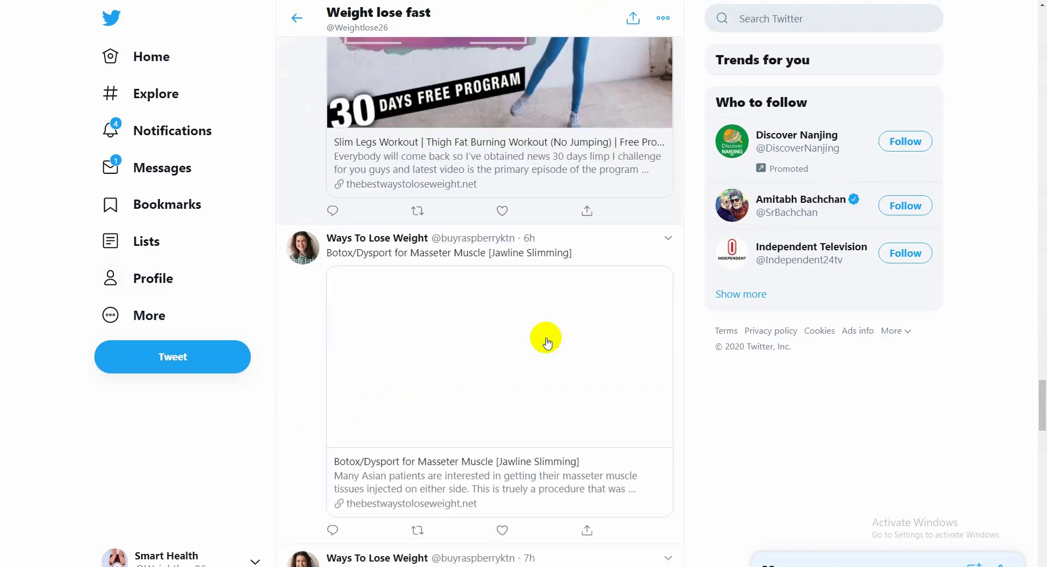
scroll(547, 342, down, 13)
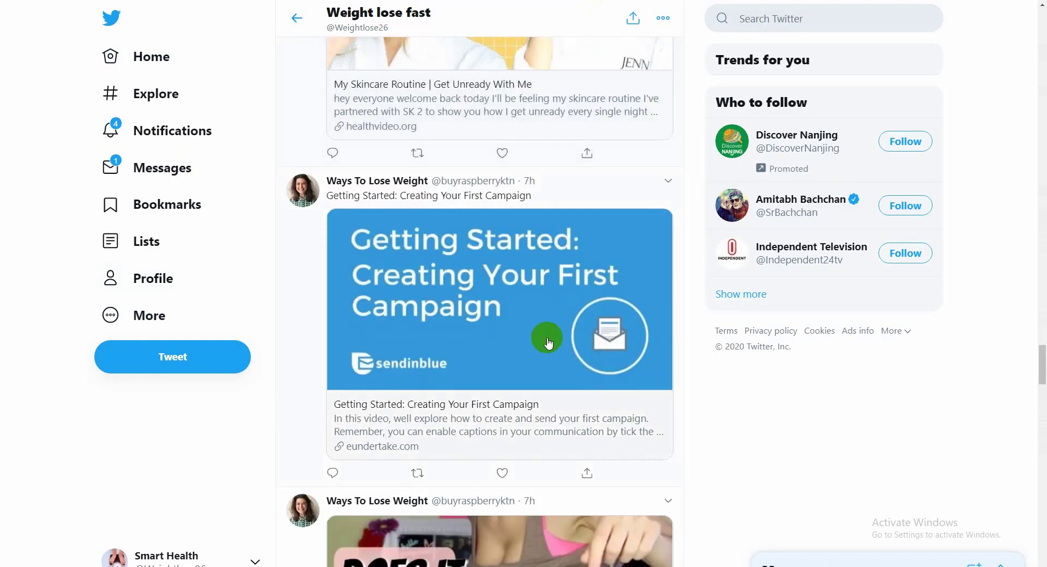
scroll(548, 343, down, 10)
scroll(550, 341, down, 15)
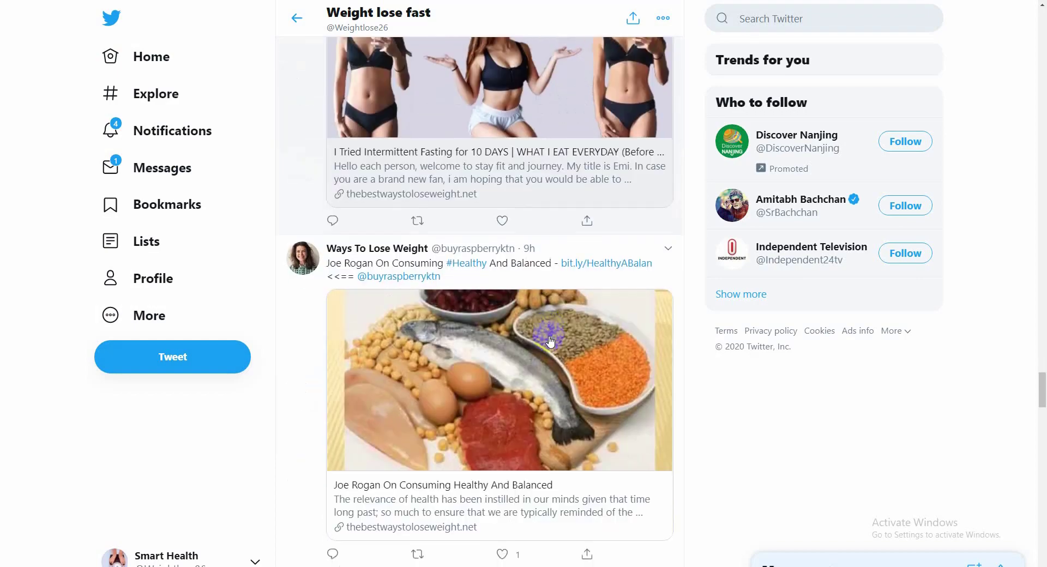
scroll(550, 341, down, 20)
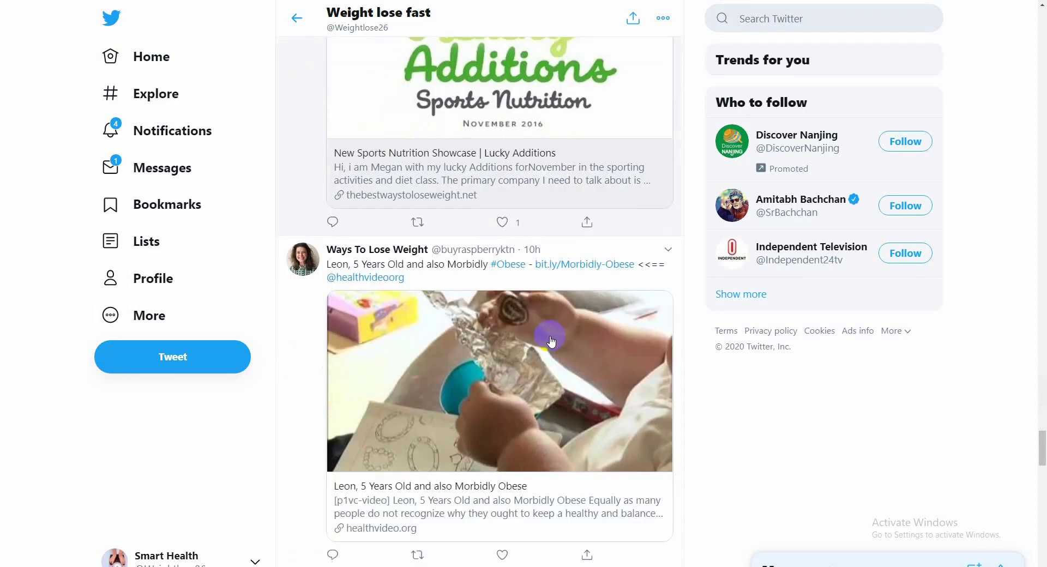
scroll(552, 341, down, 20)
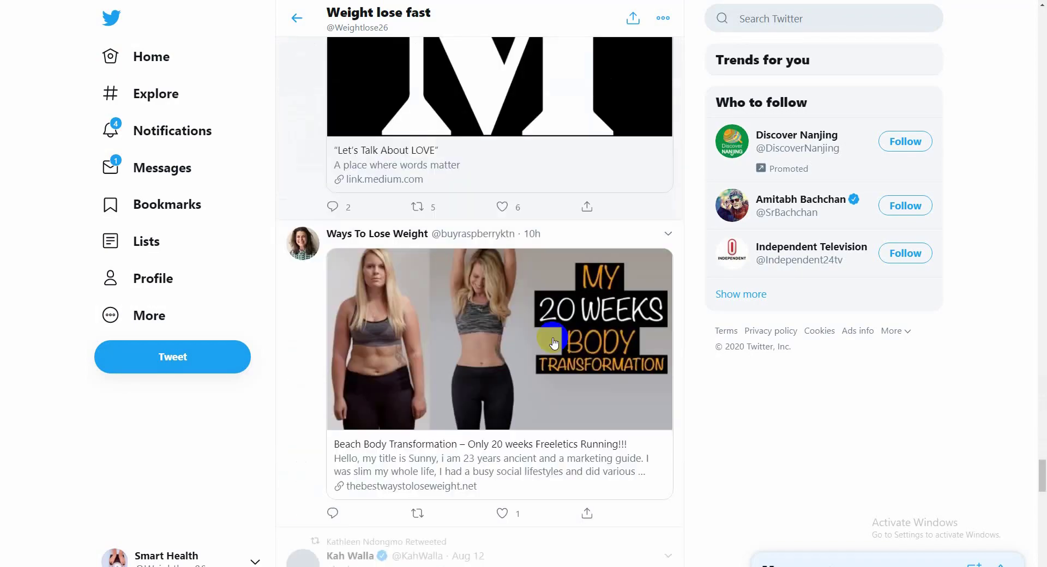
scroll(554, 342, down, 20)
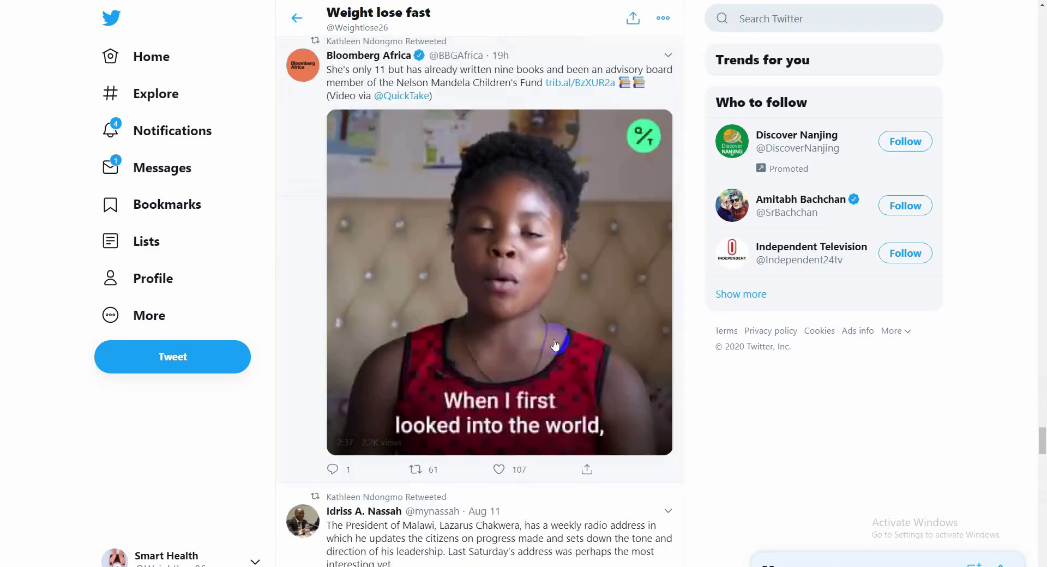
scroll(562, 341, up, 15)
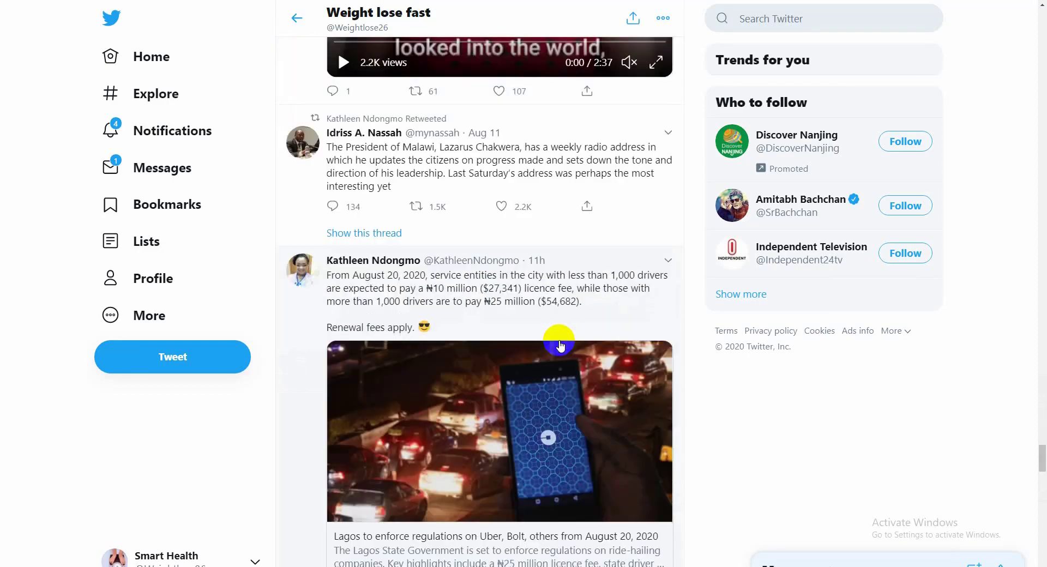
drag(1042, 425, 1039, 22)
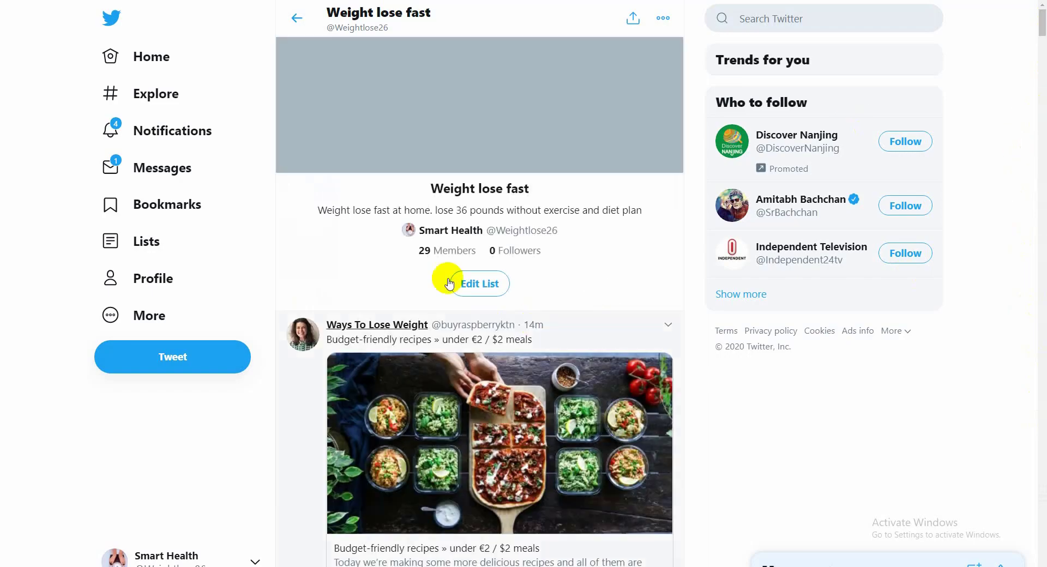
click(440, 251)
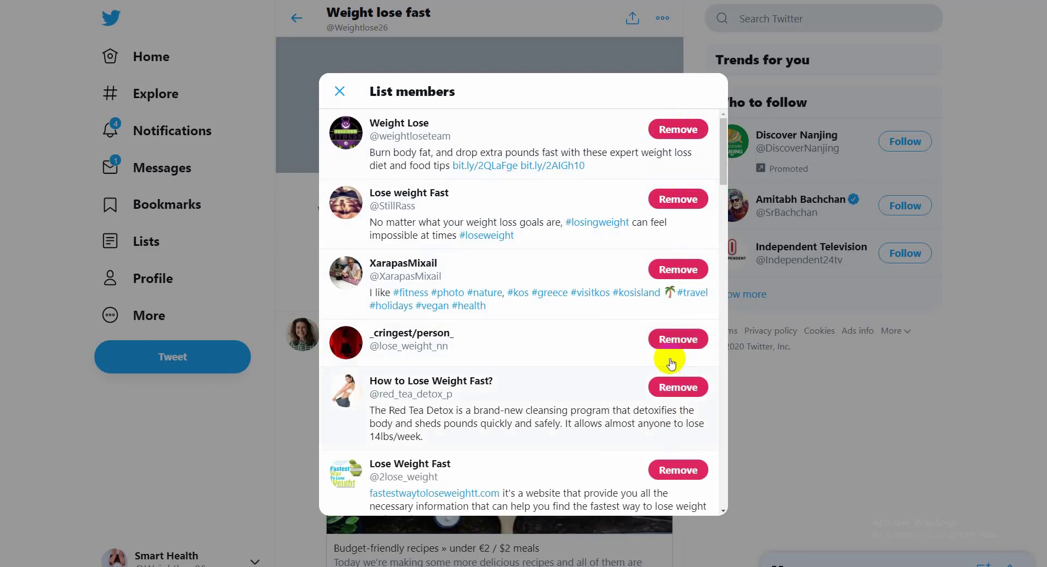
click(673, 476)
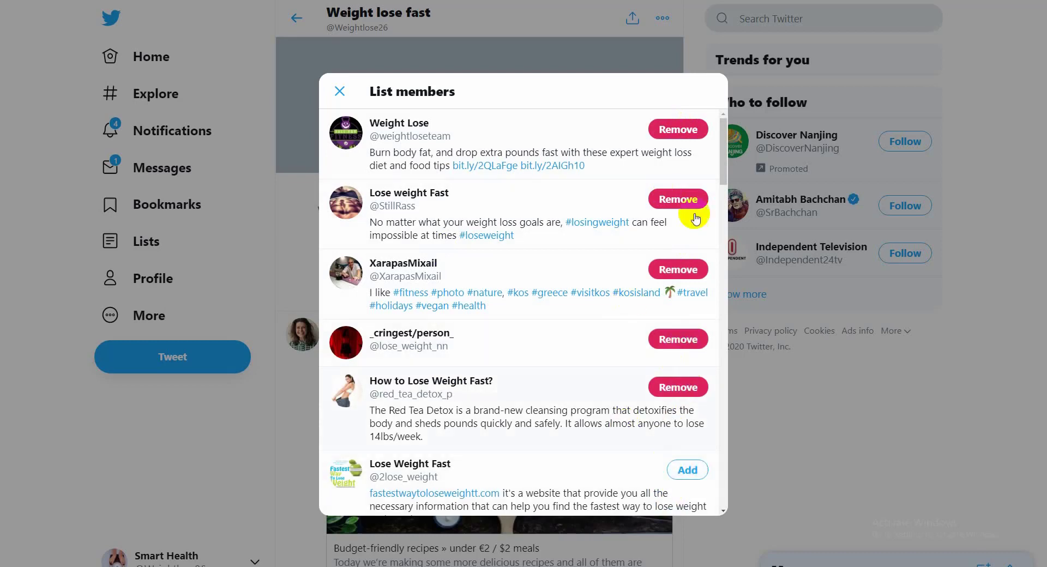
click(682, 129)
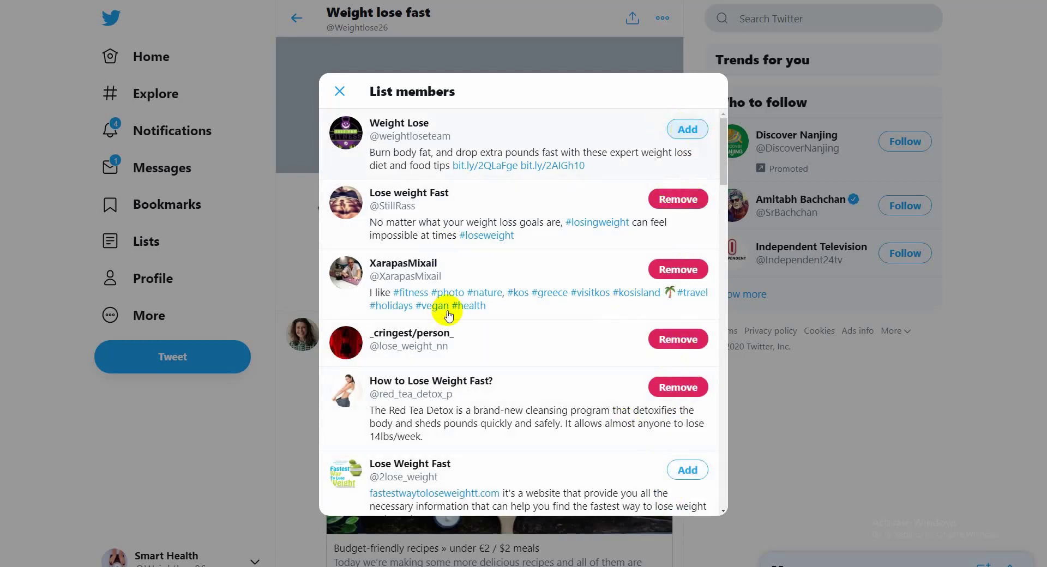
click(340, 91)
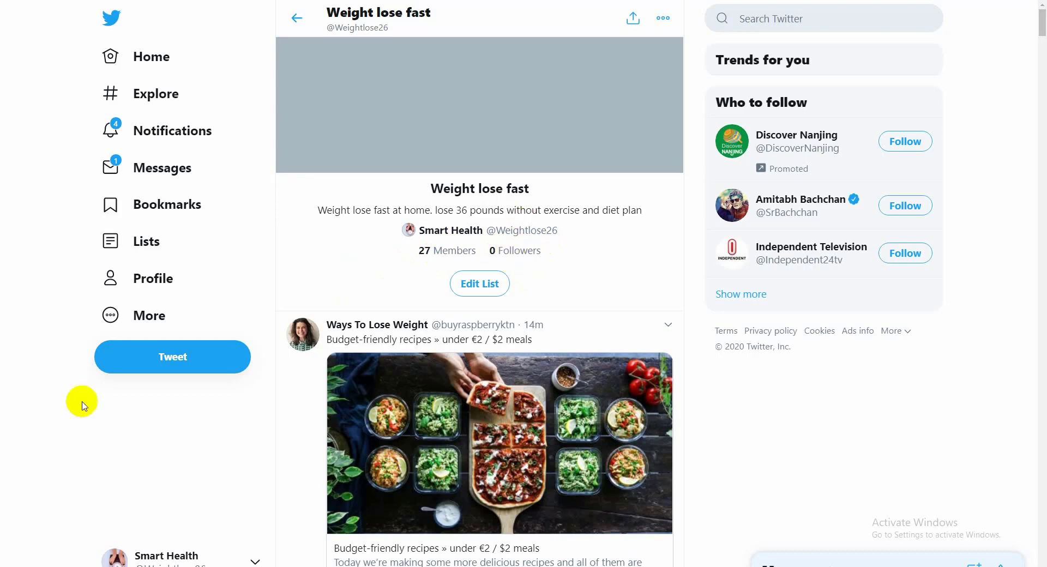
Step: Review the current members in the List's editing settings and return to the List page without making changes
click(468, 293)
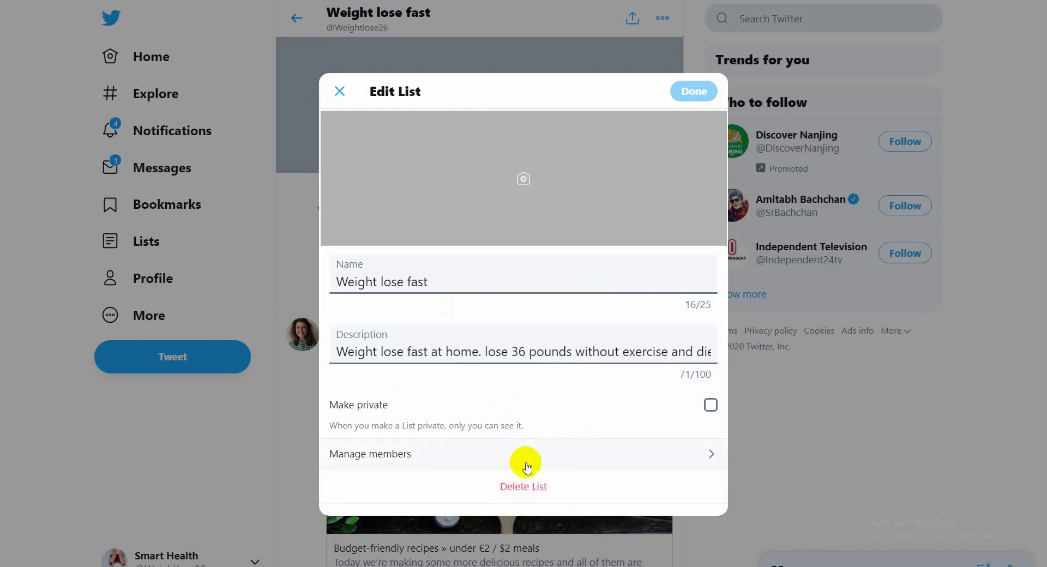
click(547, 460)
scroll(498, 362, down, 10)
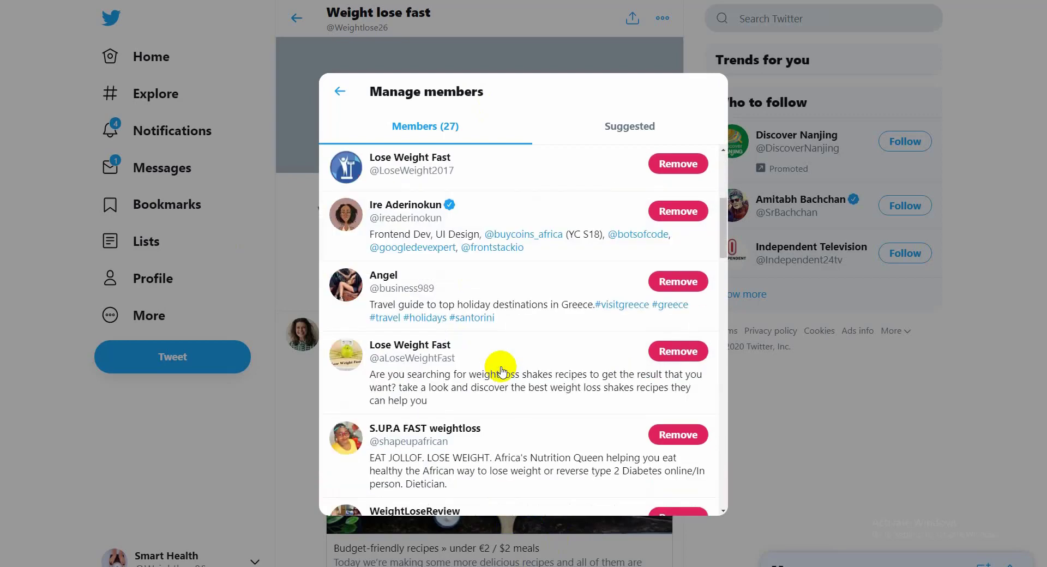
scroll(404, 224, up, 5)
click(339, 91)
click(339, 93)
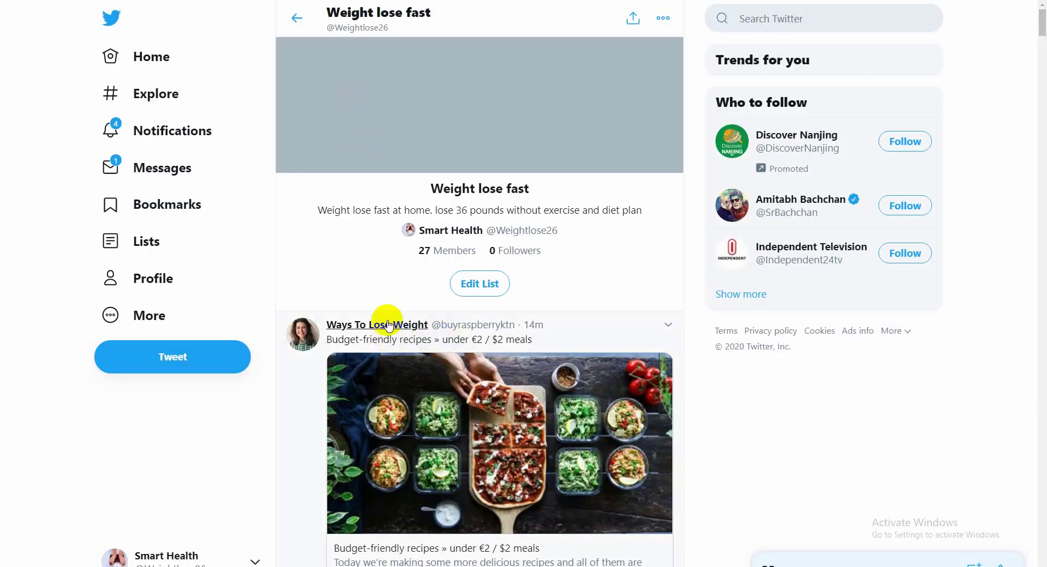
mouse_move(388, 325)
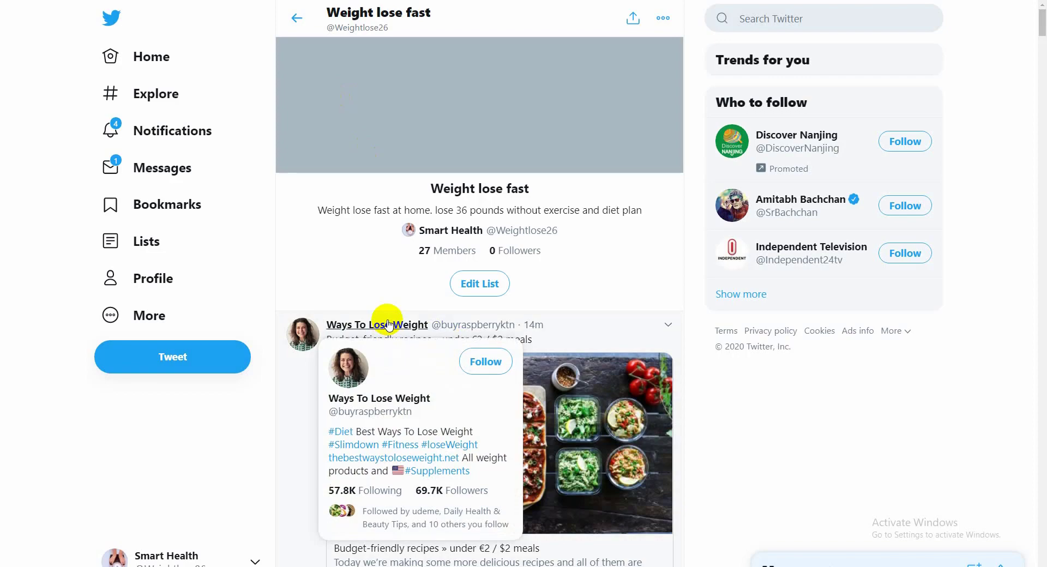
scroll(342, 281, down, 10)
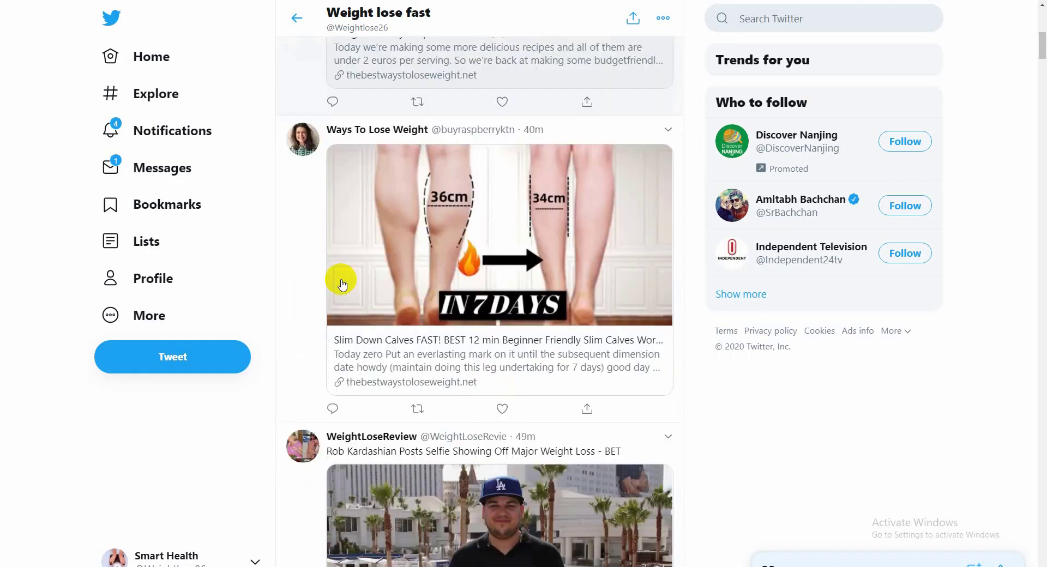
scroll(342, 284, down, 7)
scroll(362, 285, up, 11)
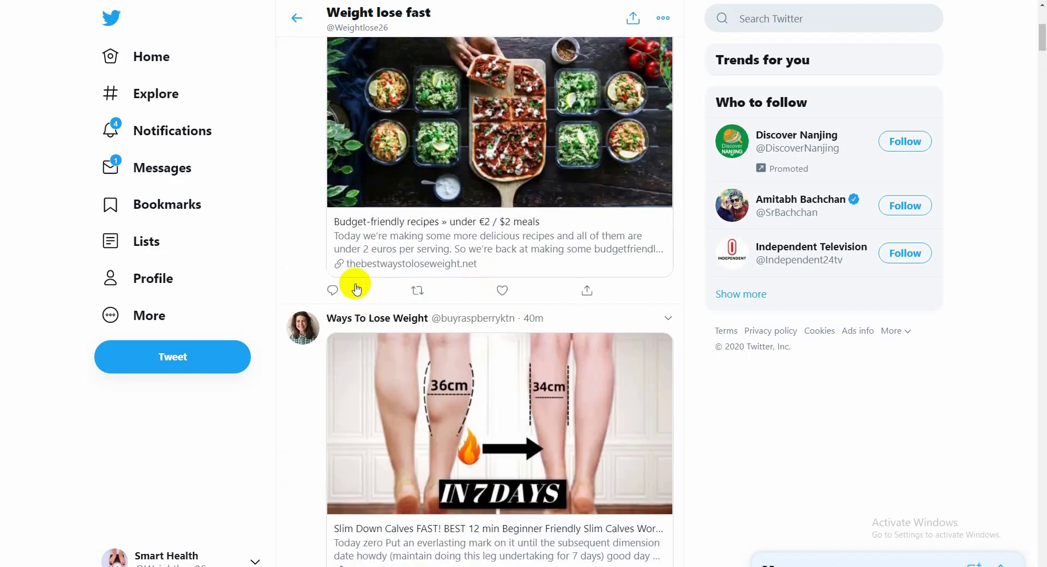
scroll(354, 287, up, 5)
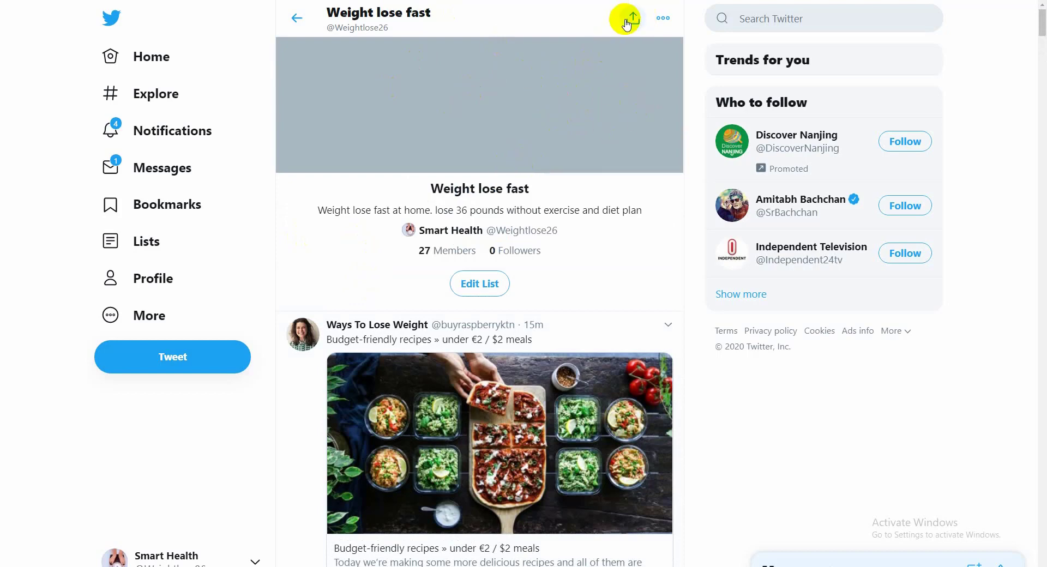
Step: Check the List's tweet ordering option without changing it, and look through the first timeline tweets again
click(663, 20)
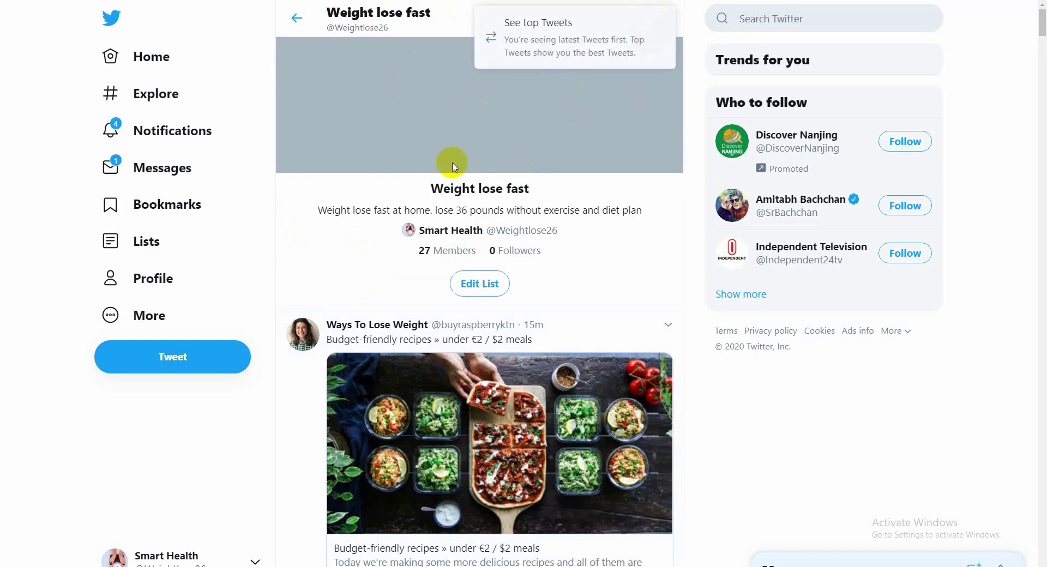
click(311, 218)
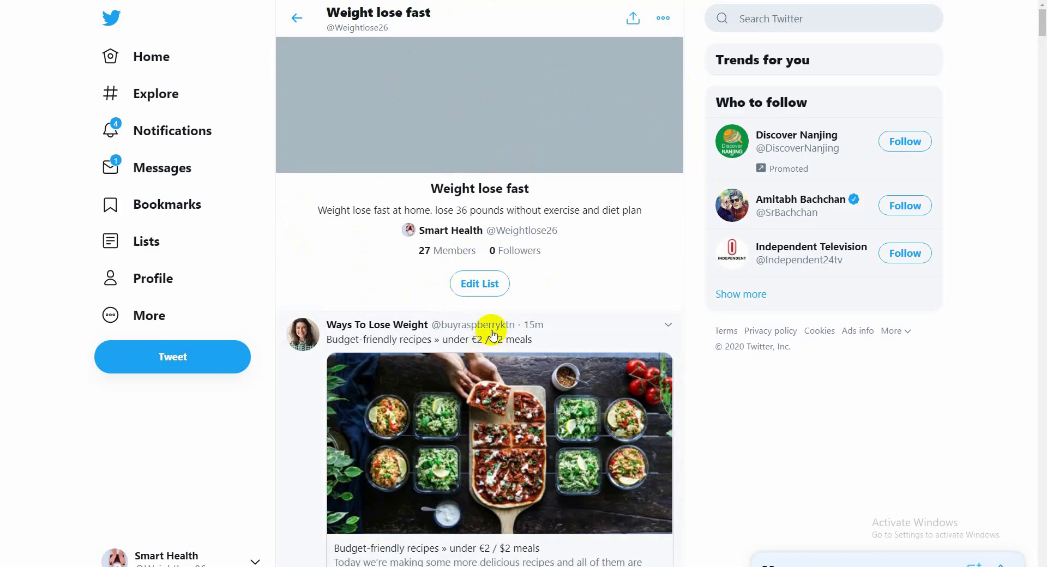
scroll(492, 334, down, 14)
scroll(493, 334, up, 9)
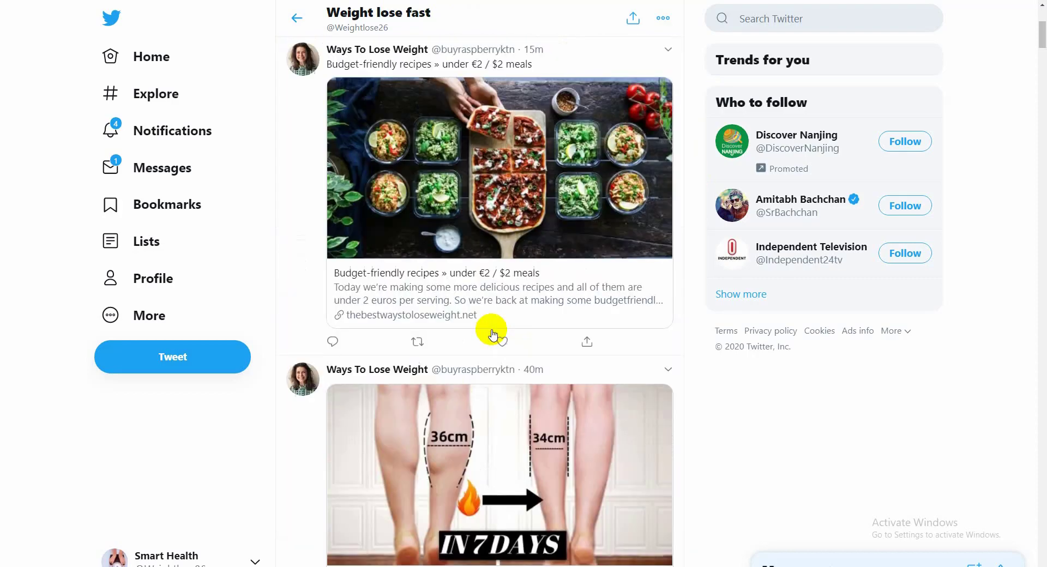
scroll(493, 333, up, 5)
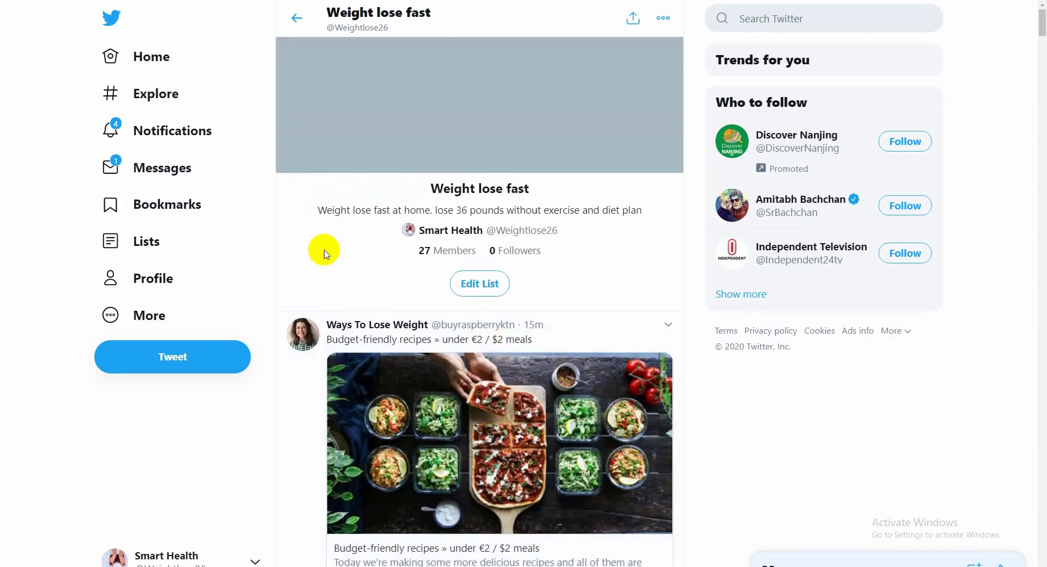